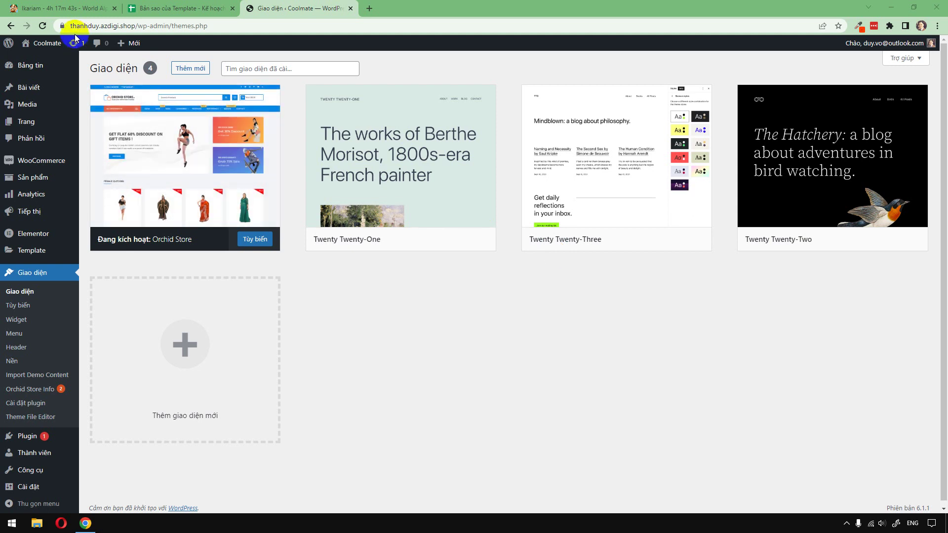
# - Open the product categories page and decline the offer to store the login
pyautogui.moveTo(44, 213)
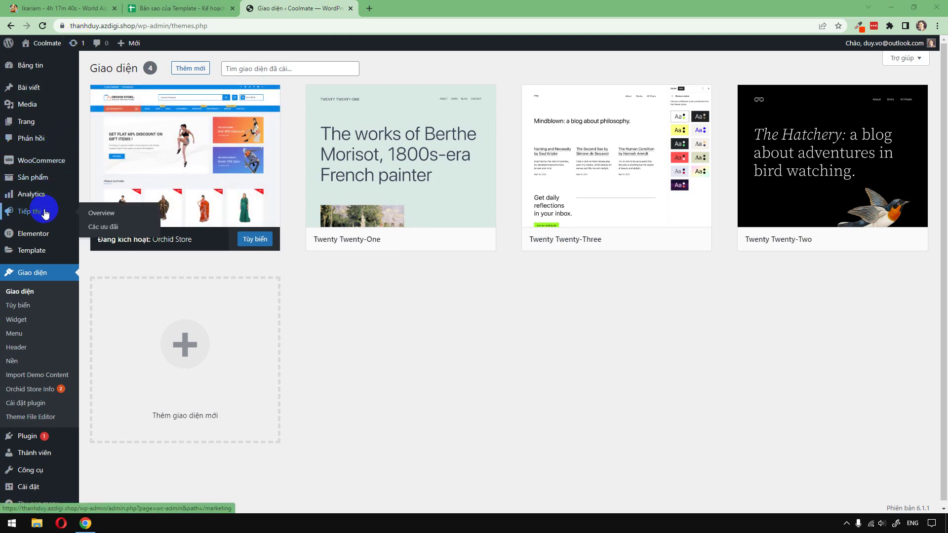
pyautogui.moveTo(38, 177)
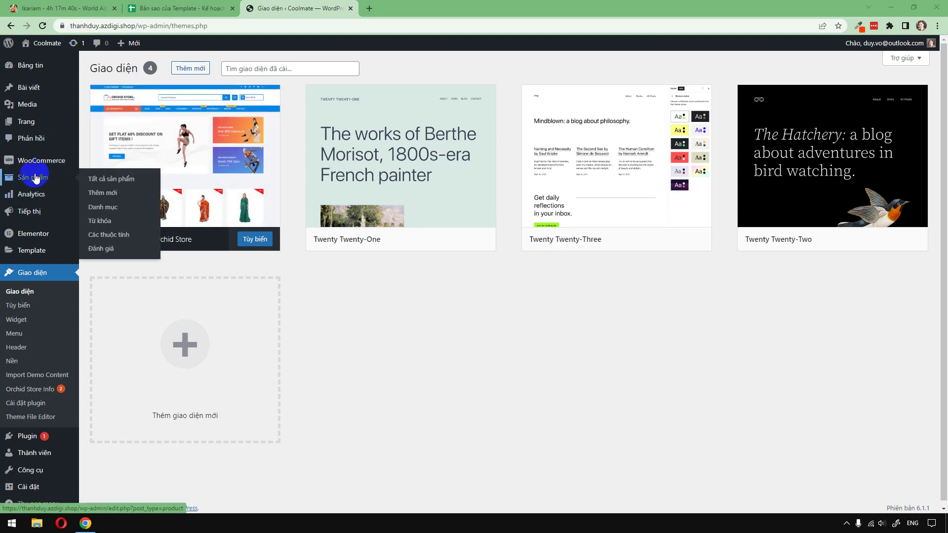
pyautogui.click(105, 209)
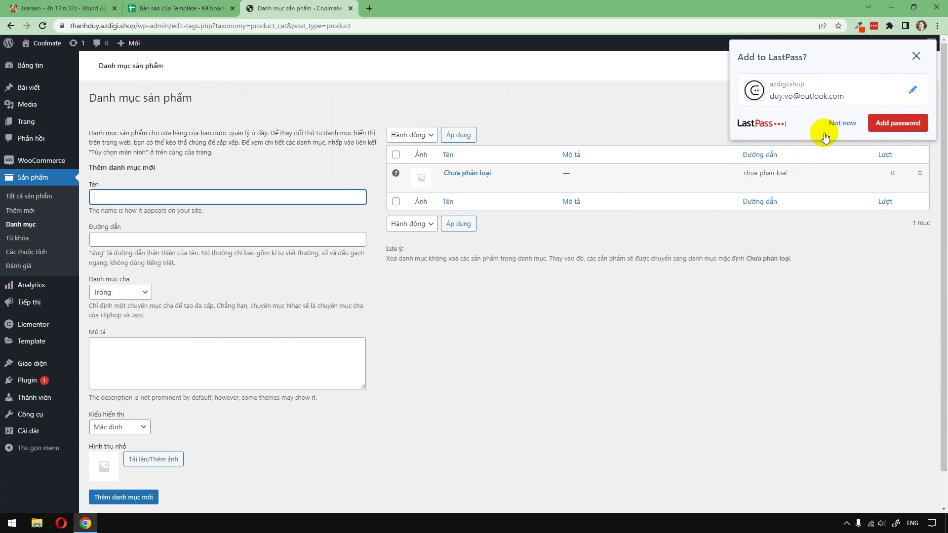
pyautogui.click(840, 124)
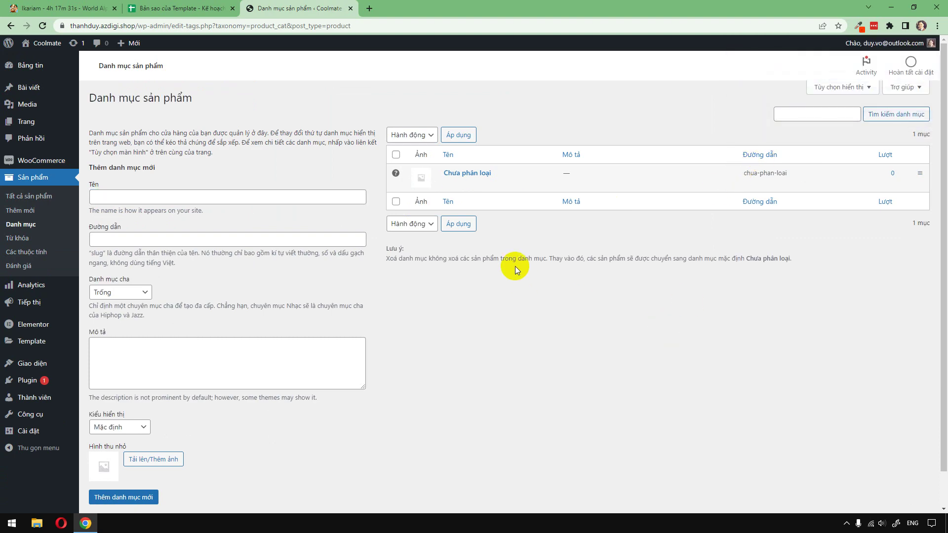
# - Open coolmate.me in a new browser tab, close the Google sign-in prompt and show the Sản Phẩm category list
pyautogui.click(369, 8)
pyautogui.write('c')
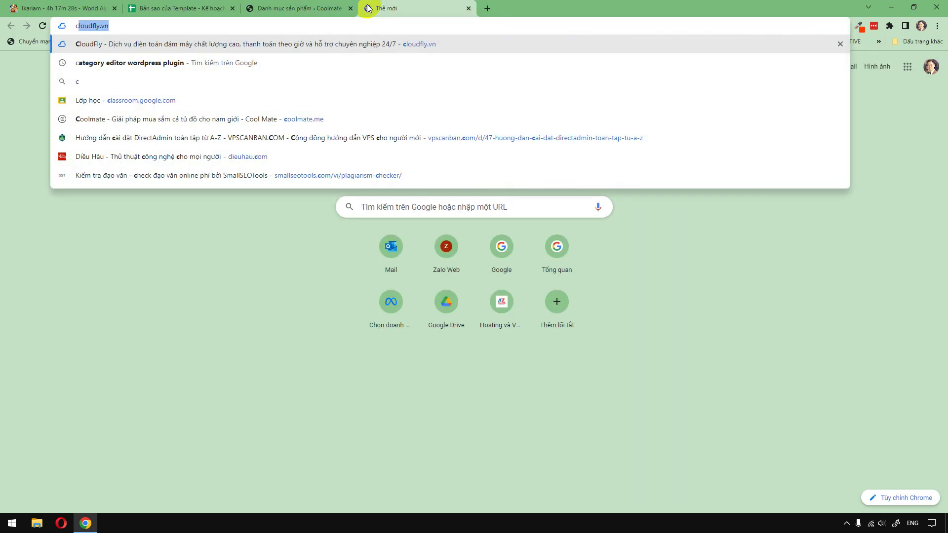
pyautogui.write('ool')
pyautogui.press('Return')
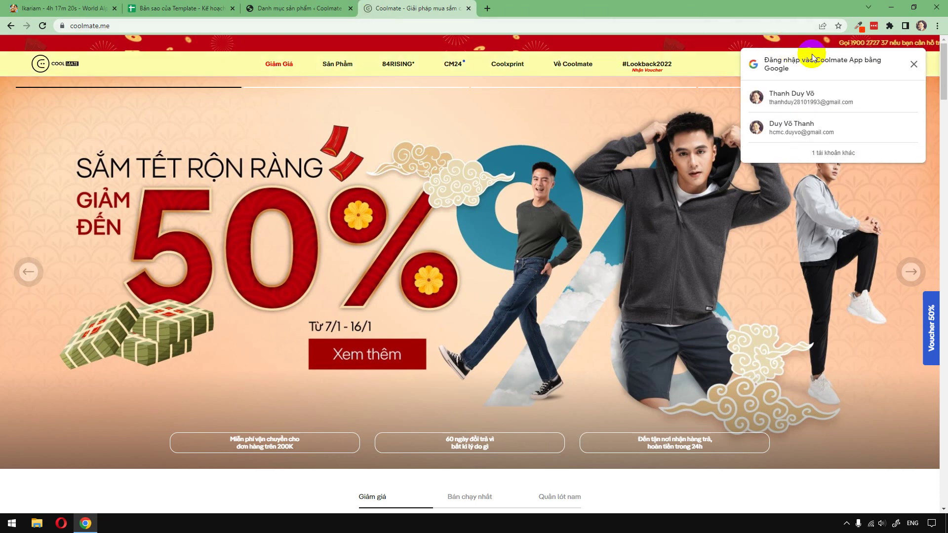
pyautogui.click(913, 64)
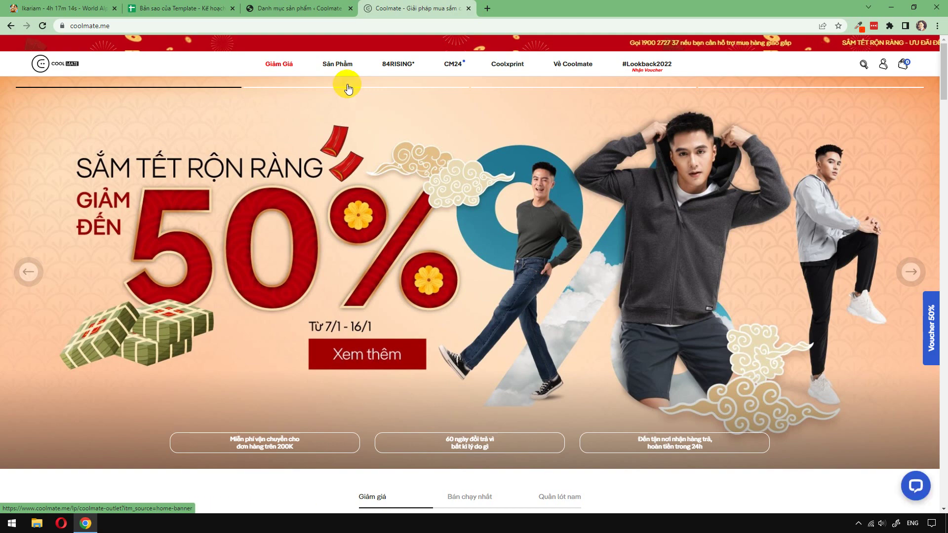
pyautogui.moveTo(337, 66)
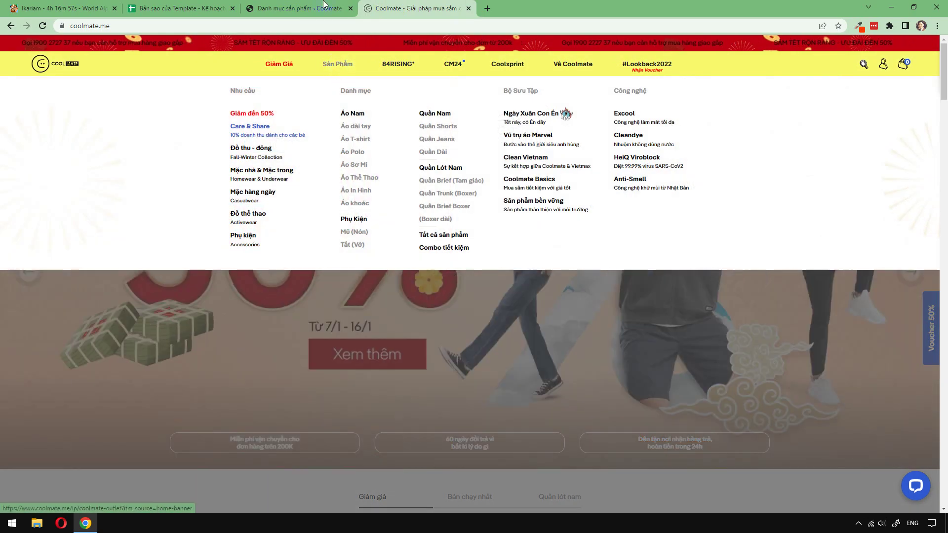
# - Name the new product category Áo nam, consulting the category list on the Coolmate site as reference
pyautogui.click(323, 6)
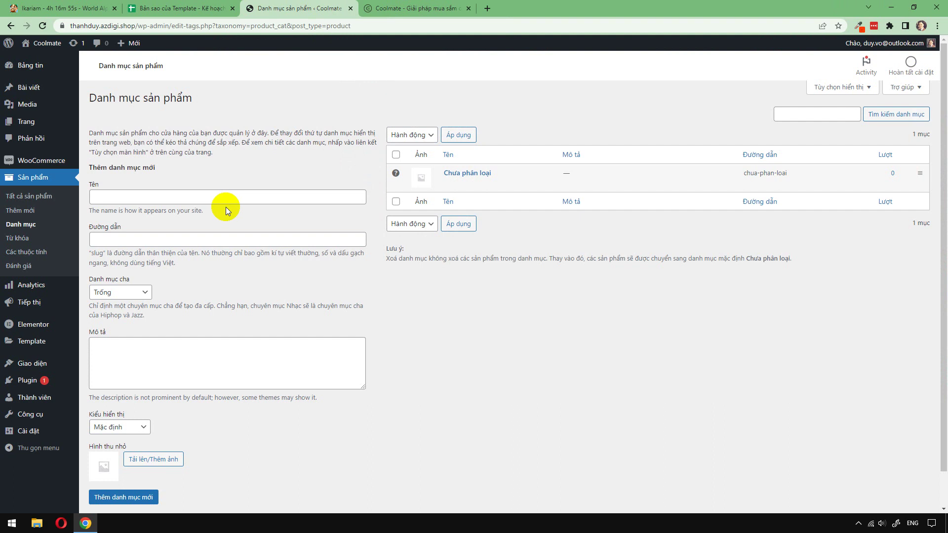
pyautogui.click(229, 199)
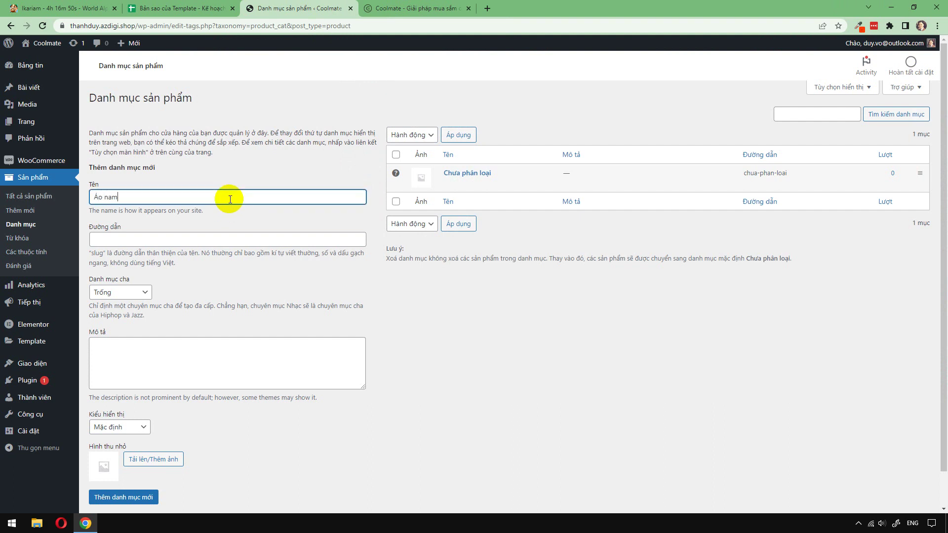
pyautogui.click(415, 8)
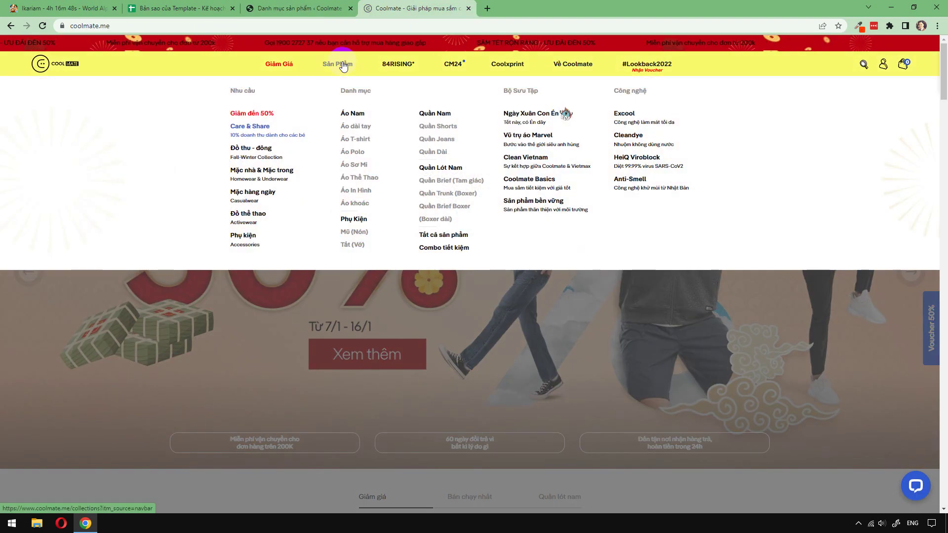
pyautogui.click(296, 8)
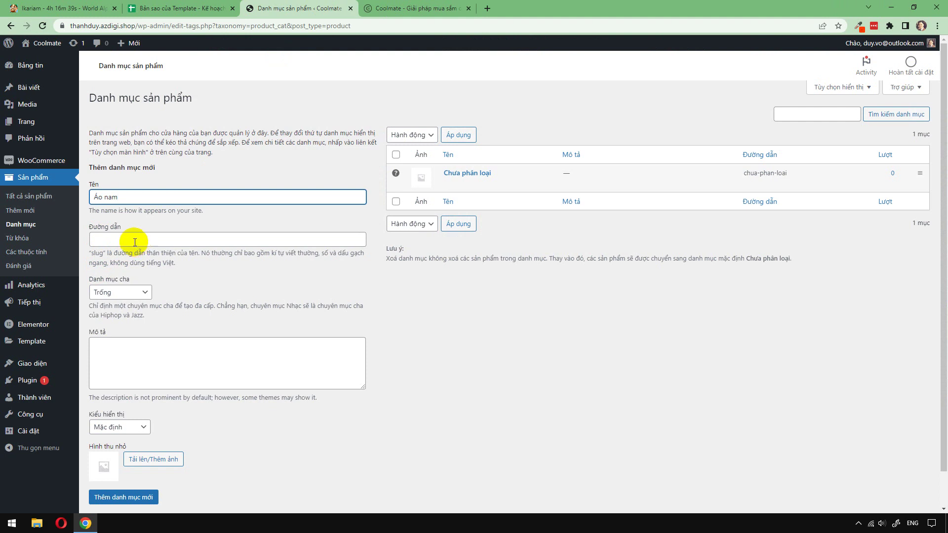
pyautogui.moveTo(122, 198); pyautogui.dragTo(91, 197)
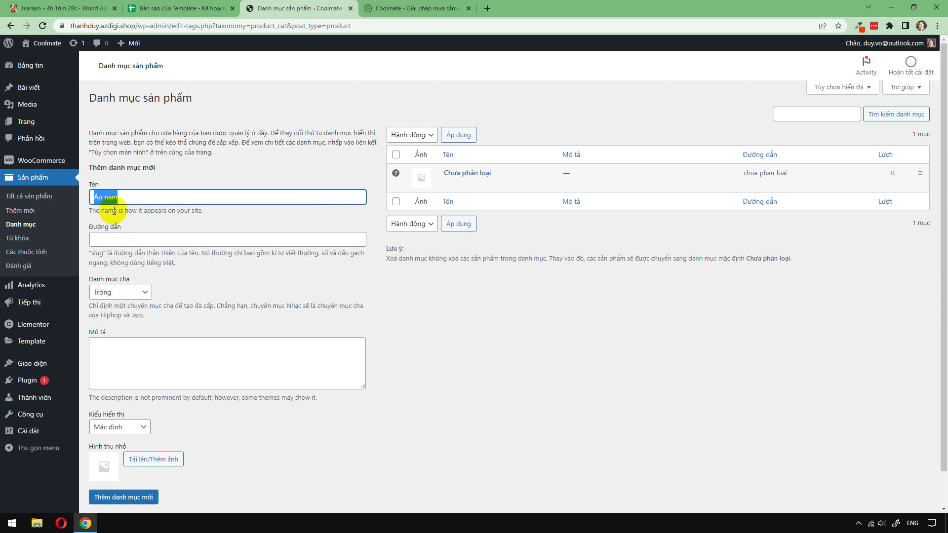
pyautogui.click(129, 211)
pyautogui.click(395, 8)
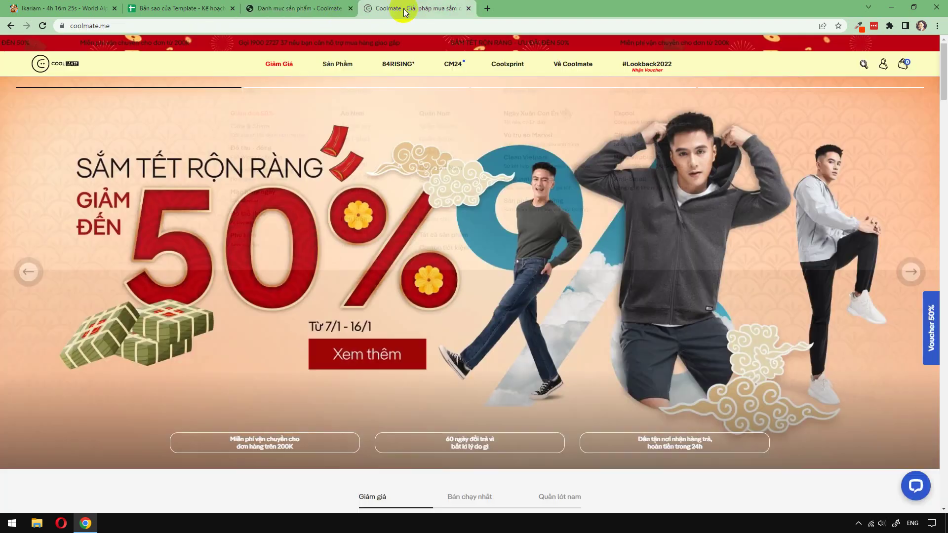
pyautogui.moveTo(345, 64)
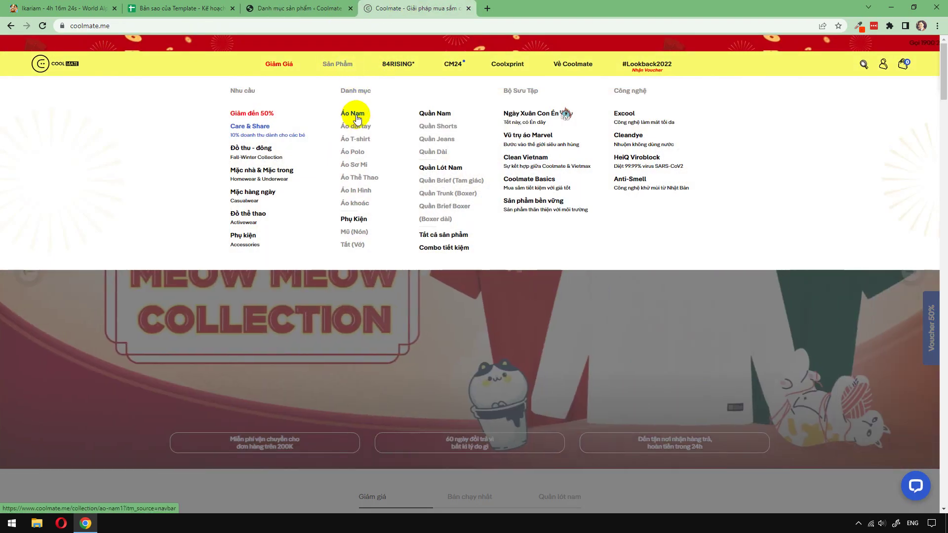
pyautogui.click(299, 8)
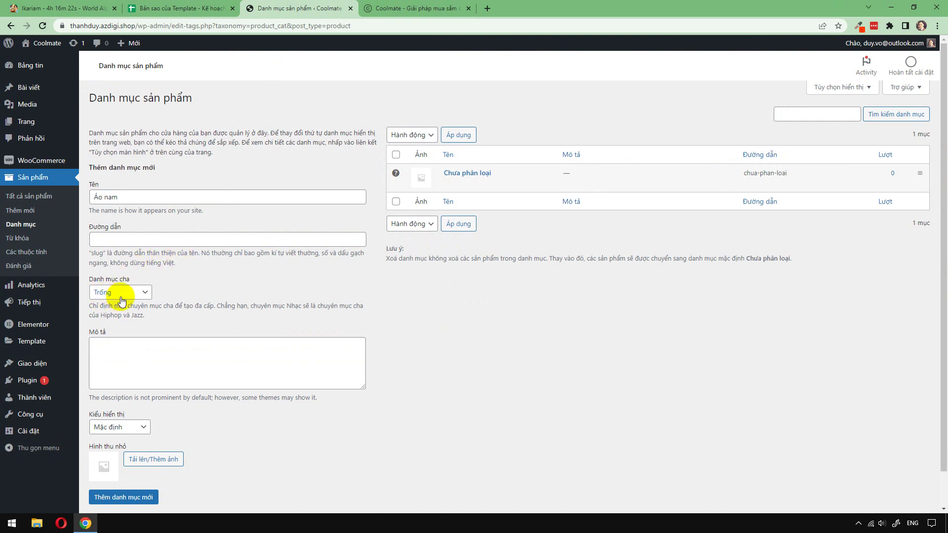
# - Leave the new category's description empty and keep its display type at Mặc định
pyautogui.click(137, 359)
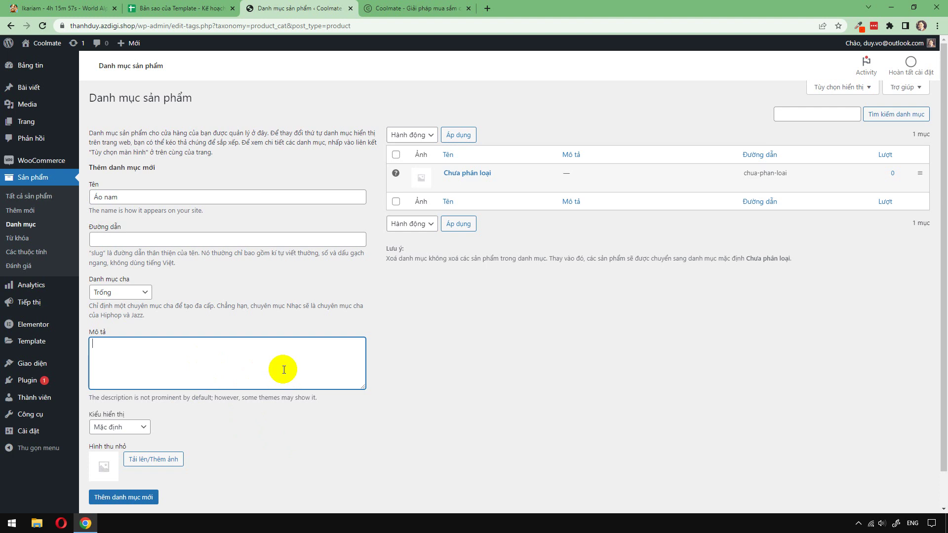
pyautogui.scroll(-1, 284, 370)
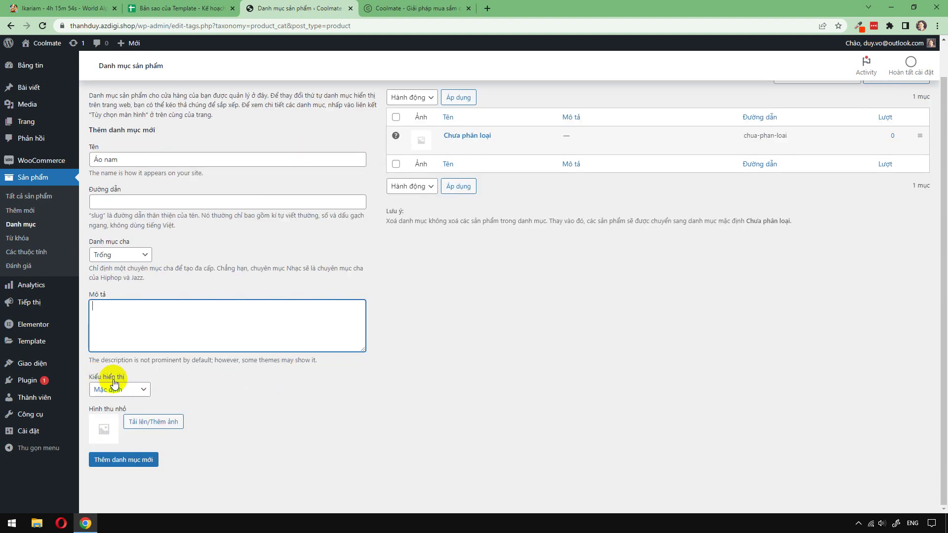
pyautogui.click(119, 393)
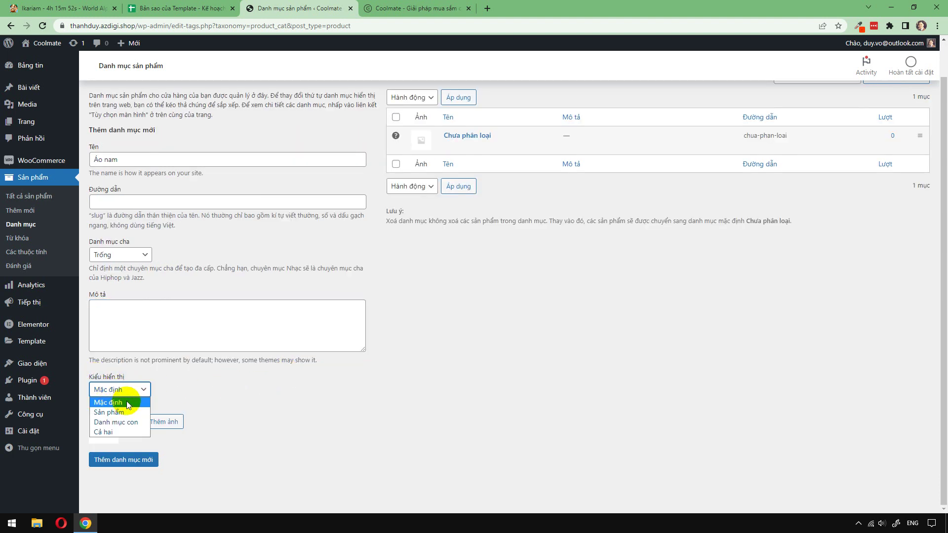
pyautogui.click(126, 402)
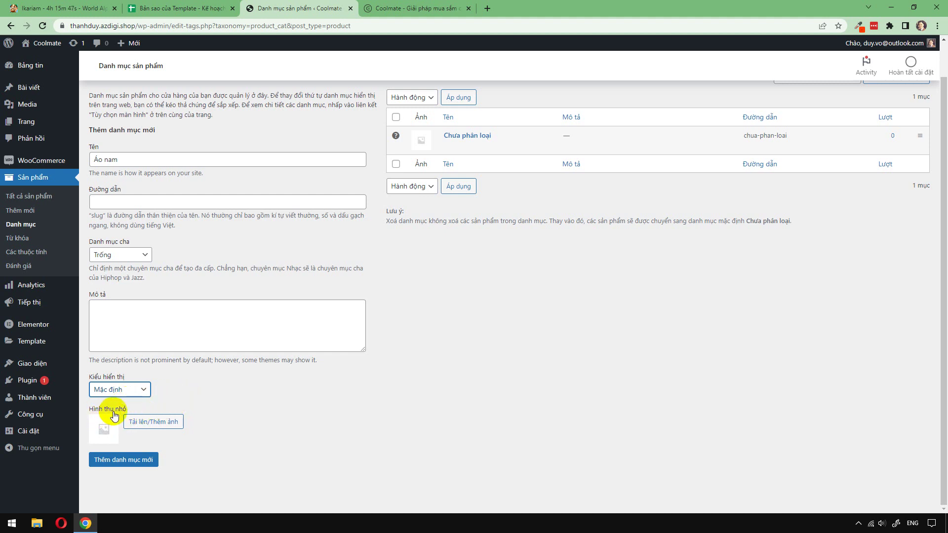
# - Open the Áo Nam collection on the Coolmate site
pyautogui.click(406, 7)
pyautogui.moveTo(336, 66)
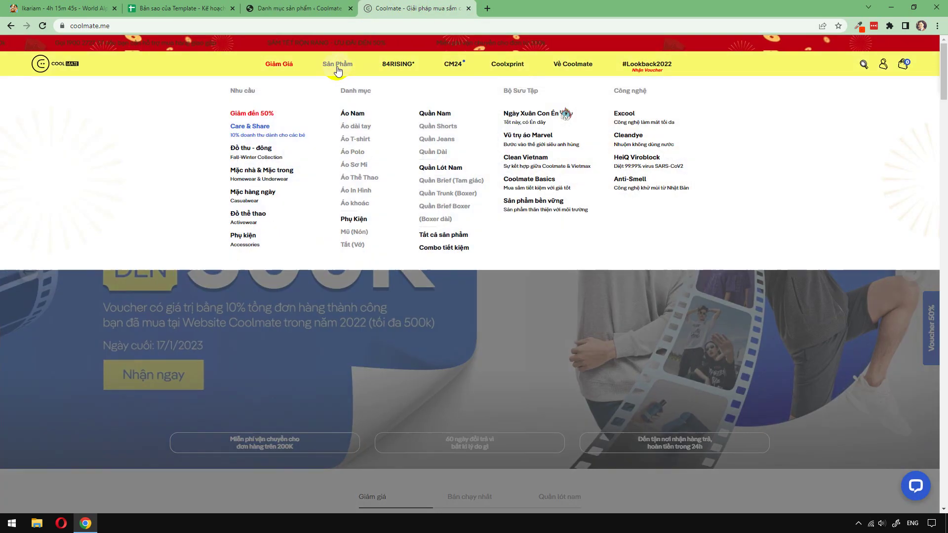
pyautogui.click(352, 114)
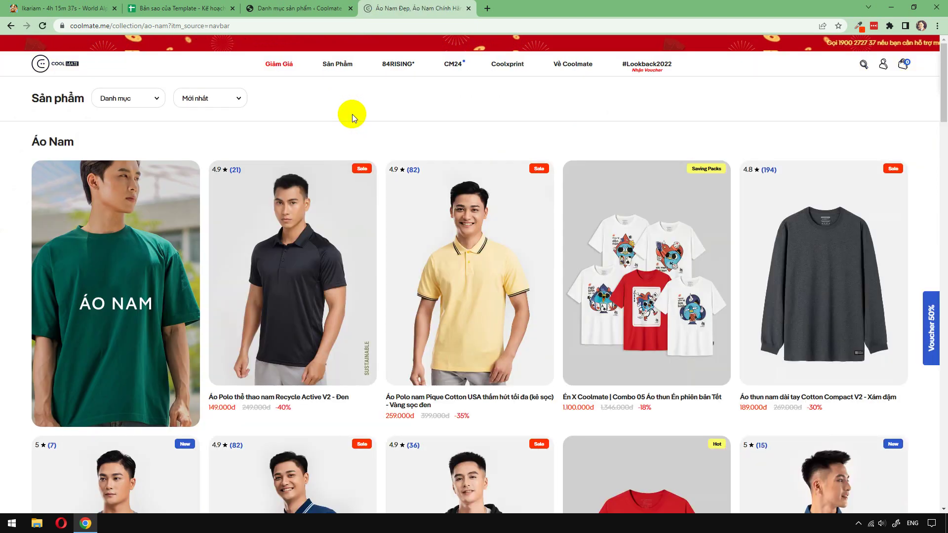
pyautogui.rightClick(113, 287)
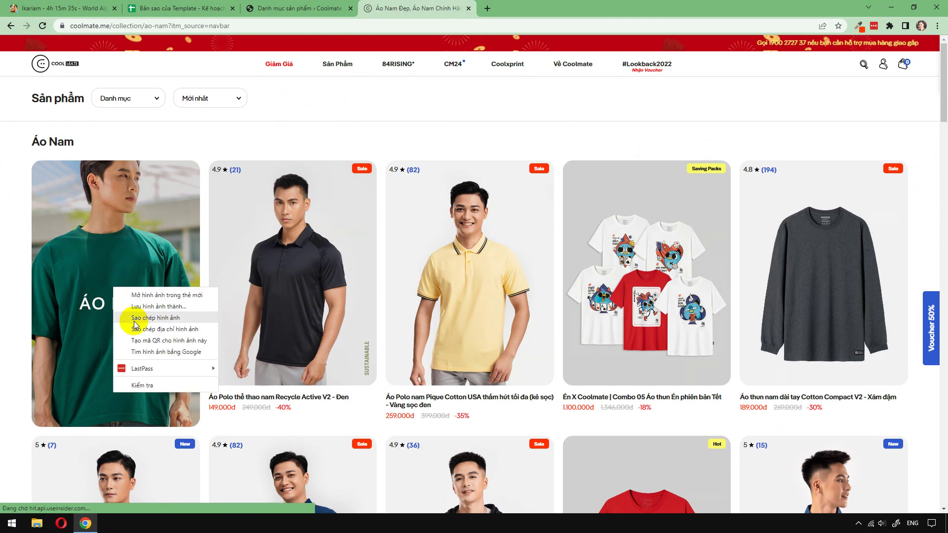
pyautogui.click(148, 306)
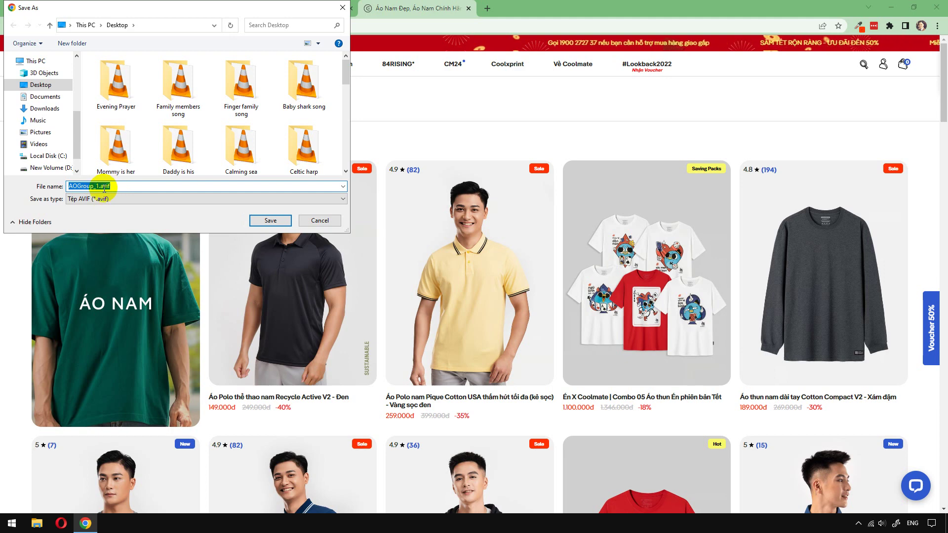
pyautogui.click(318, 220)
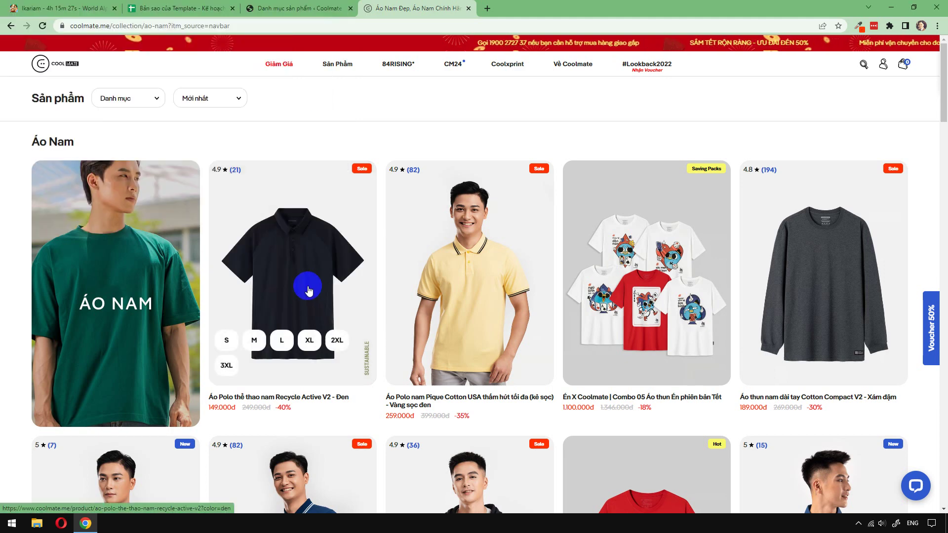
# - Open the black Recycle Active V2 polo product and save its shirt-only photo to the Desktop as v2dentruoc_99.webp
pyautogui.click(308, 291)
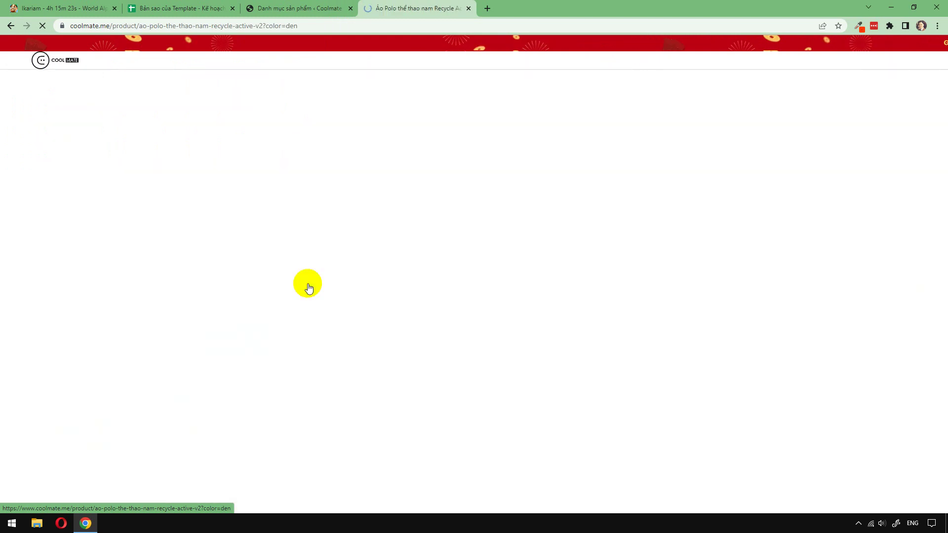
pyautogui.click(308, 288)
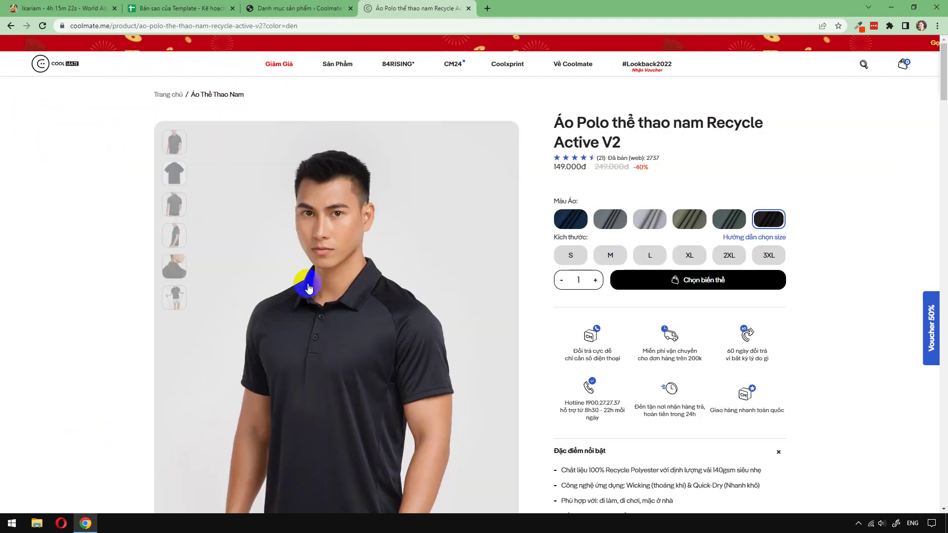
pyautogui.click(174, 173)
pyautogui.scroll(-1, 423, 318)
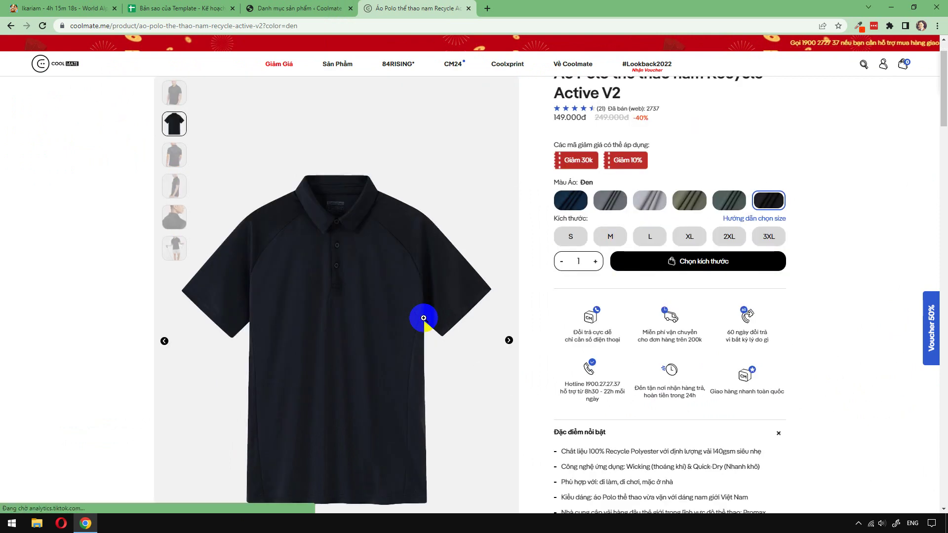
pyautogui.rightClick(323, 306)
pyautogui.click(366, 321)
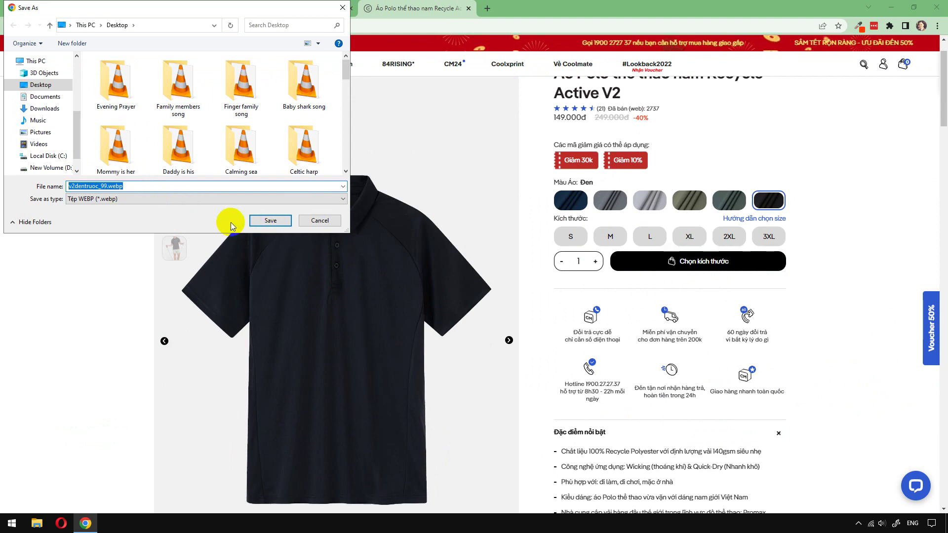
pyautogui.click(264, 220)
# - Upload v2dentruoc_99.webp as the category's thumbnail and add the Áo nam category in WordPress
pyautogui.click(302, 6)
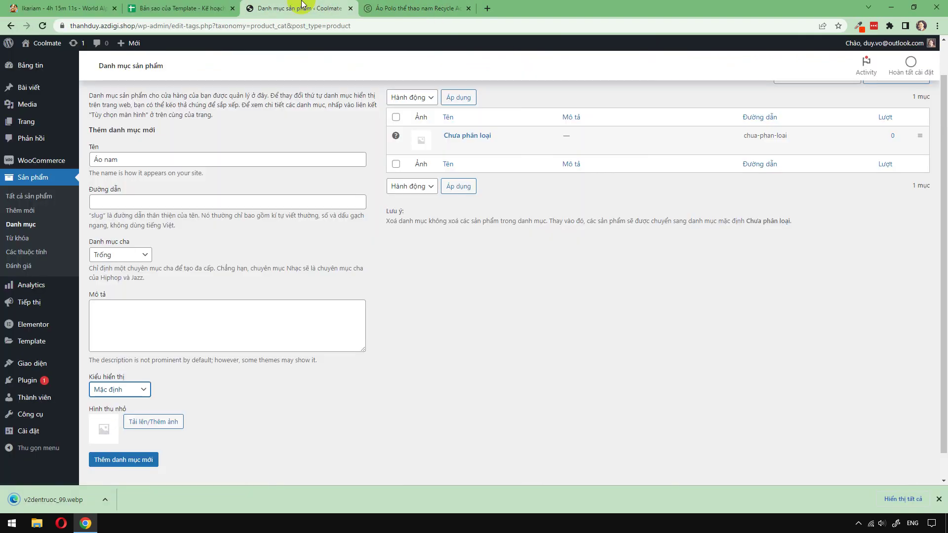
pyautogui.click(132, 422)
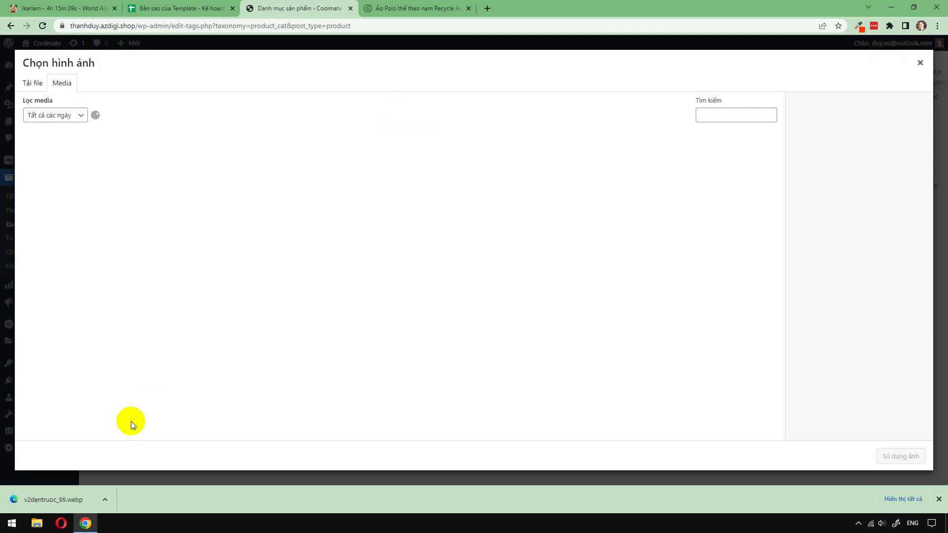
pyautogui.moveTo(61, 502); pyautogui.dragTo(306, 345)
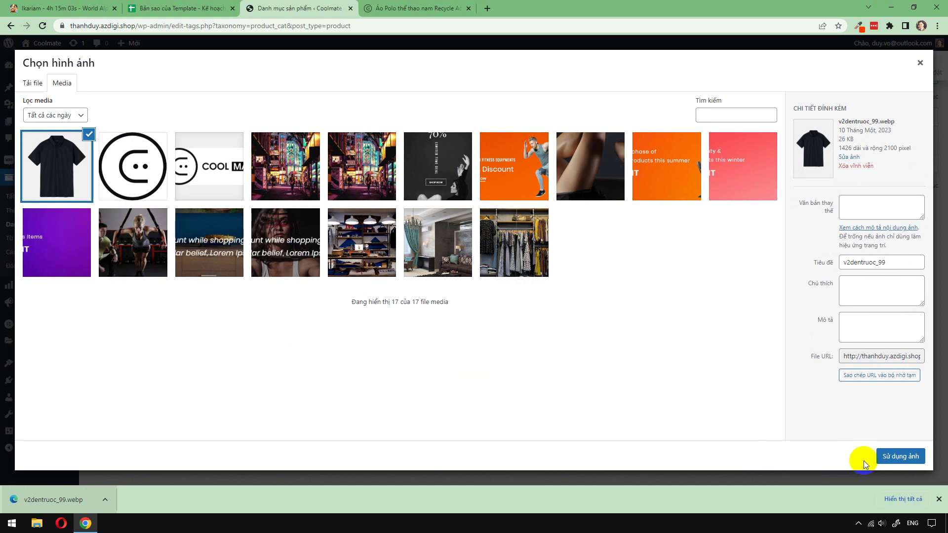
pyautogui.click(893, 458)
pyautogui.click(136, 459)
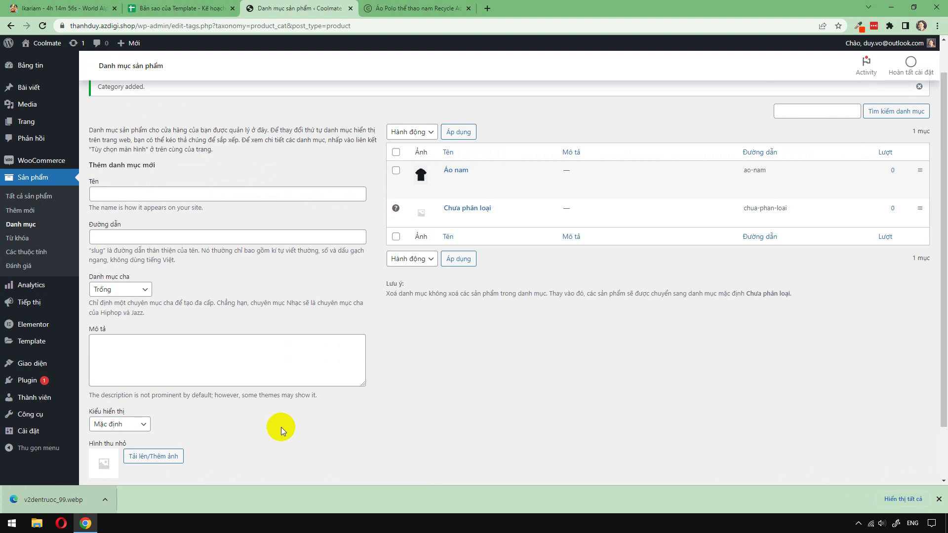
# - Revisit the Coolmate product page, then show the available actions for the Áo nam category in the WordPress list
pyautogui.click(400, 6)
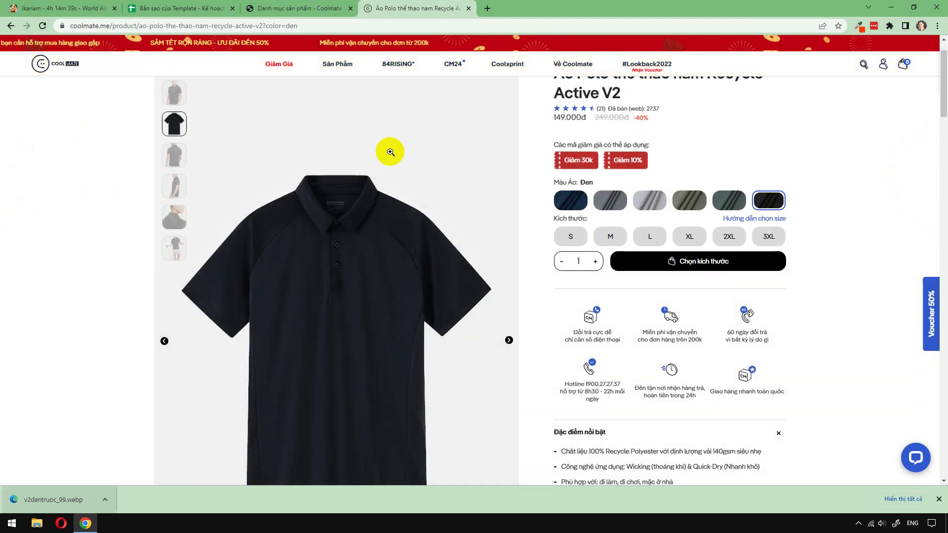
pyautogui.click(300, 8)
pyautogui.moveTo(469, 180)
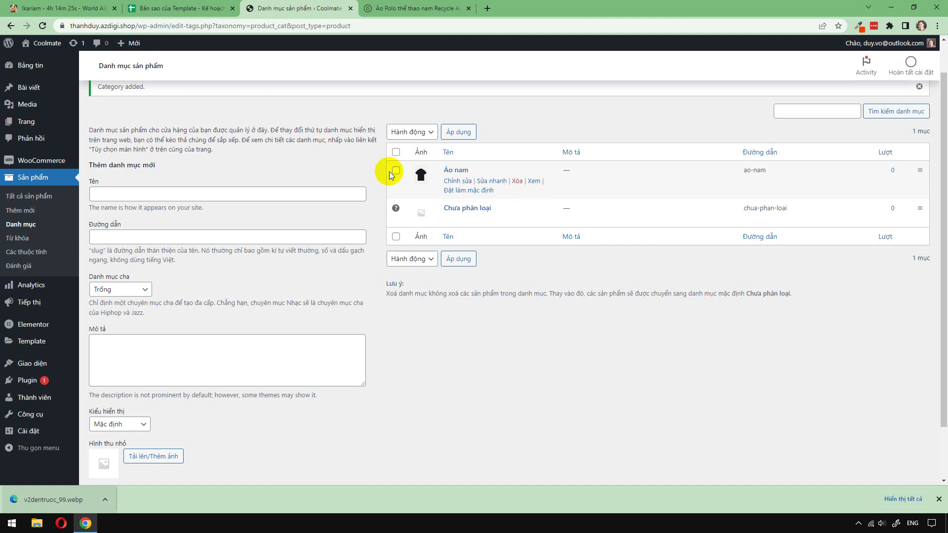
# - Open the WordPress storefront in a new tab and examine the home page's category and New Arrivals sections
pyautogui.moveTo(39, 43)
pyautogui.rightClick(42, 61)
pyautogui.click(50, 66)
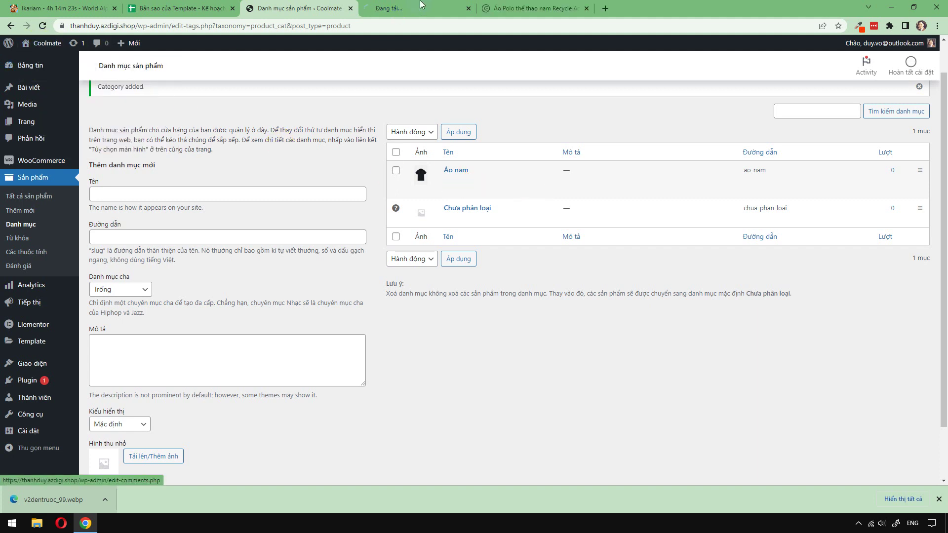
pyautogui.hotkey('ctrl', 'Tab')
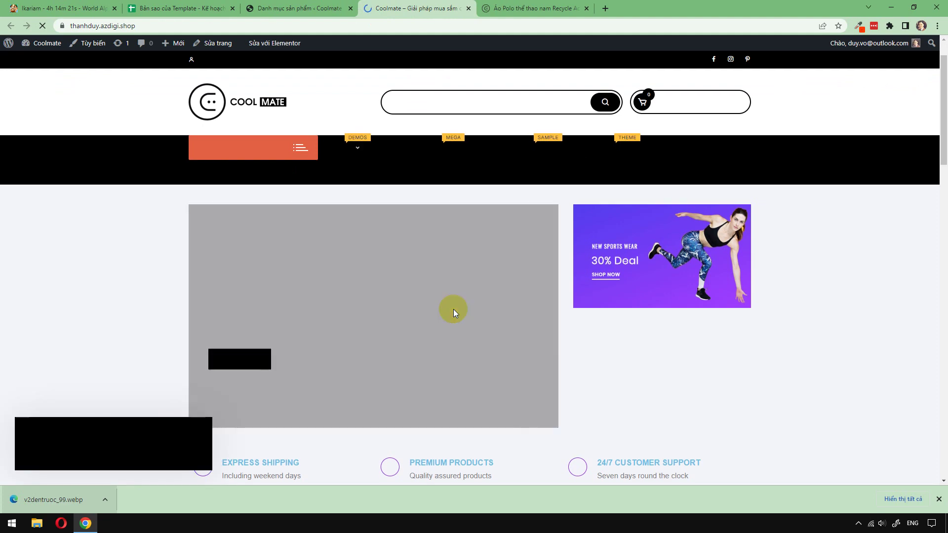
pyautogui.scroll(-10, 453, 310)
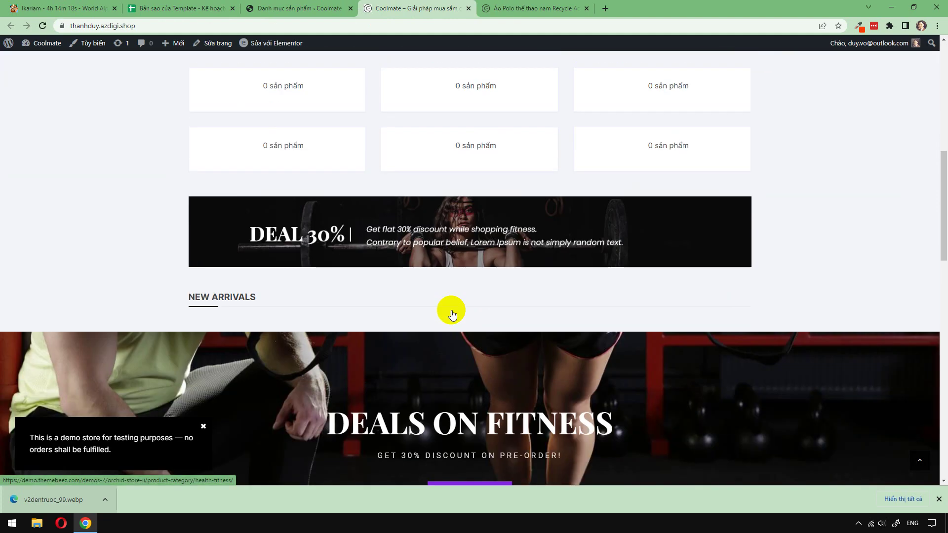
pyautogui.scroll(1, 452, 310)
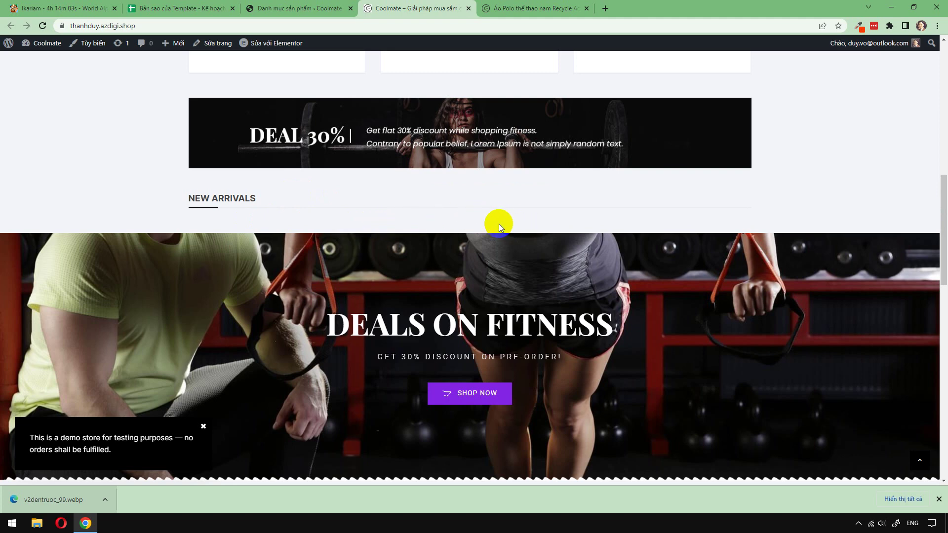
# - Return to the WordPress product categories and open the form for adding a new product
pyautogui.click(303, 6)
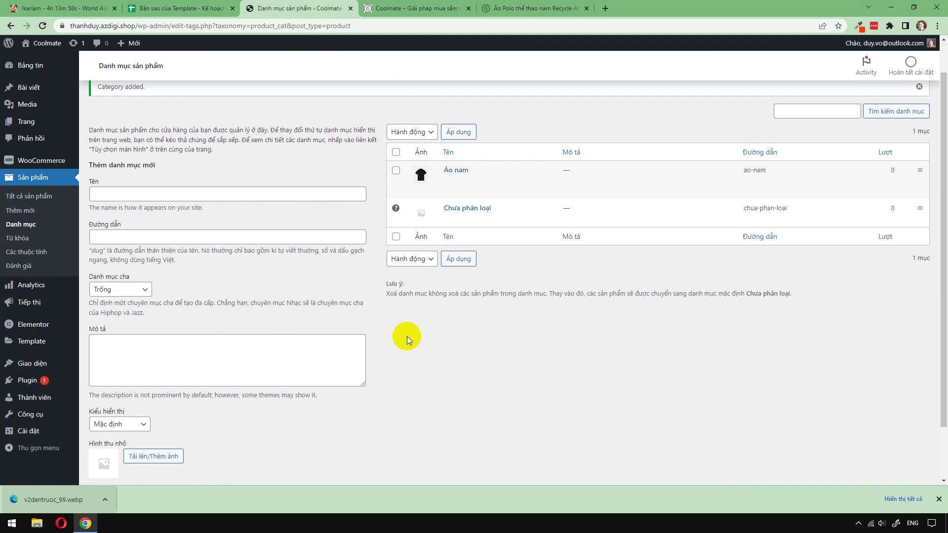
pyautogui.scroll(1, 407, 336)
pyautogui.moveTo(446, 220)
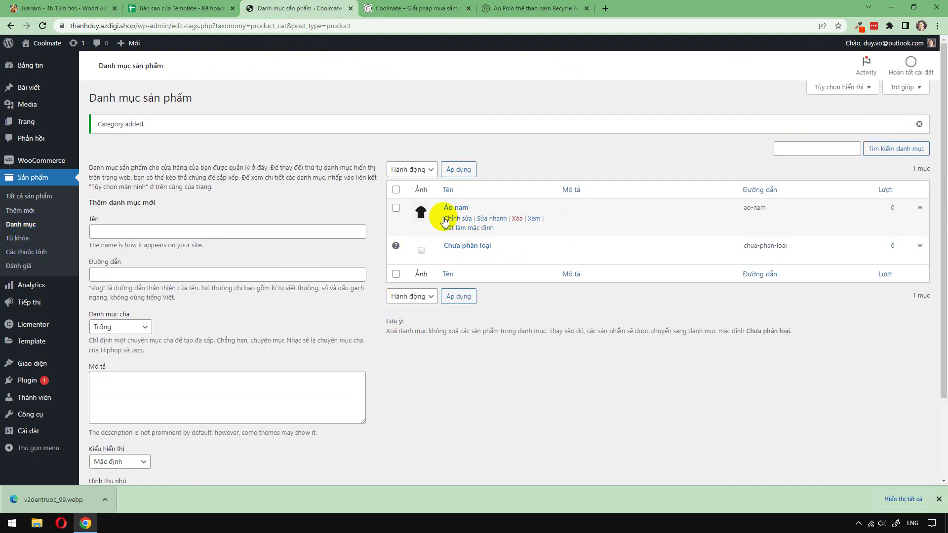
pyautogui.click(26, 214)
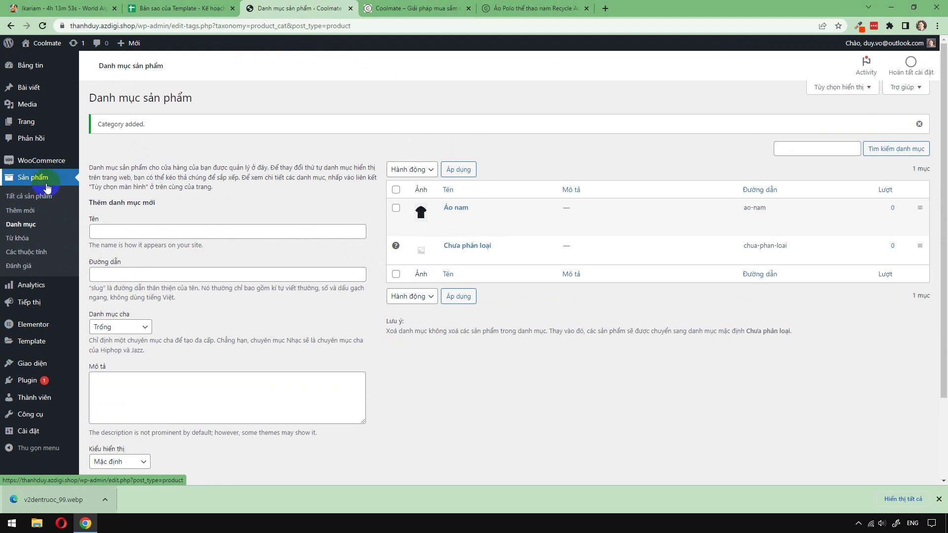
pyautogui.click(30, 213)
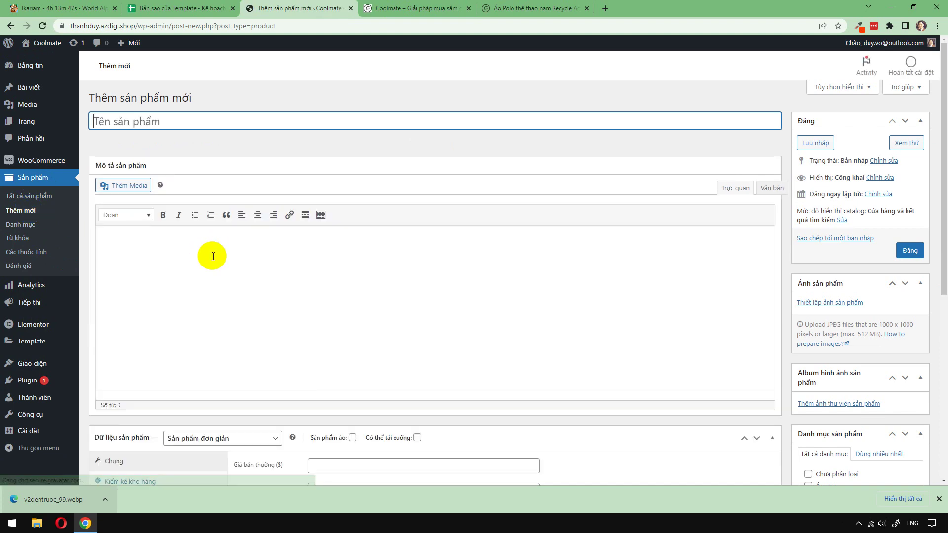
# - Name the product Áo Polo thể thao nam Recycle Active V2, copied from the Coolmate page, and enter Mô tả dài as its description
pyautogui.click(512, 6)
pyautogui.scroll(1, 499, 144)
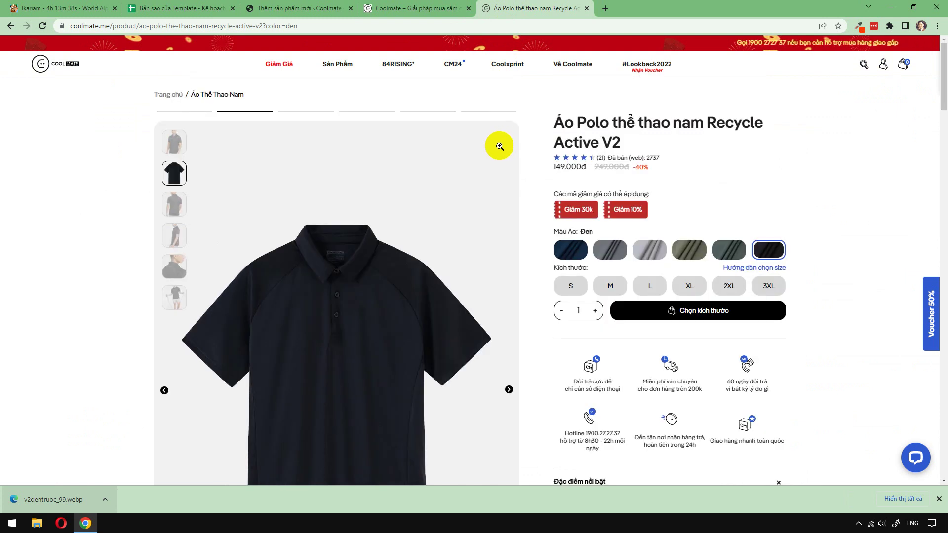
pyautogui.doubleClick(560, 114)
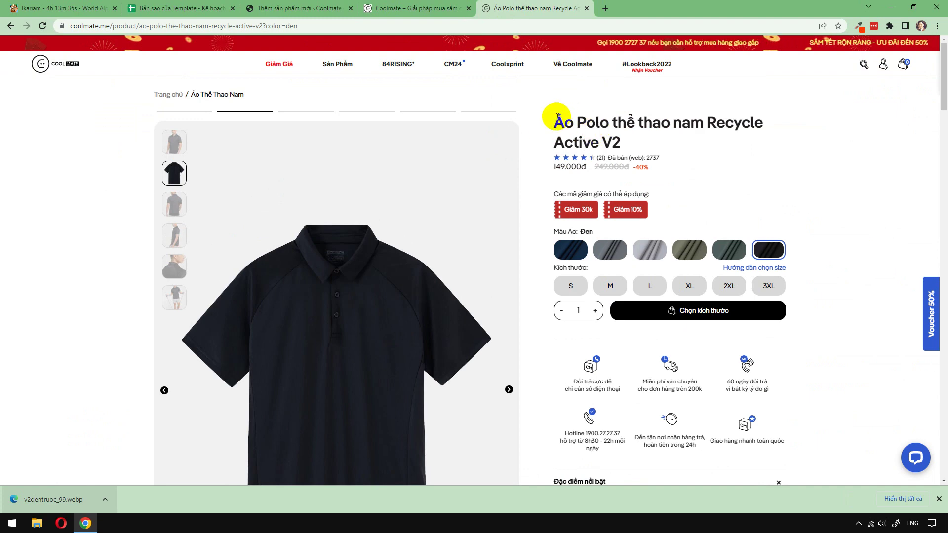
pyautogui.click(305, 8)
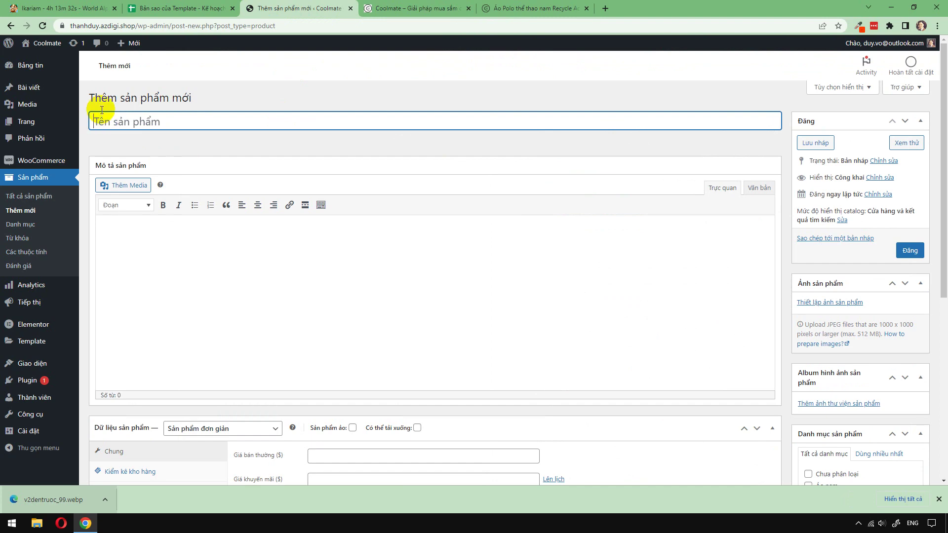
pyautogui.click(503, 8)
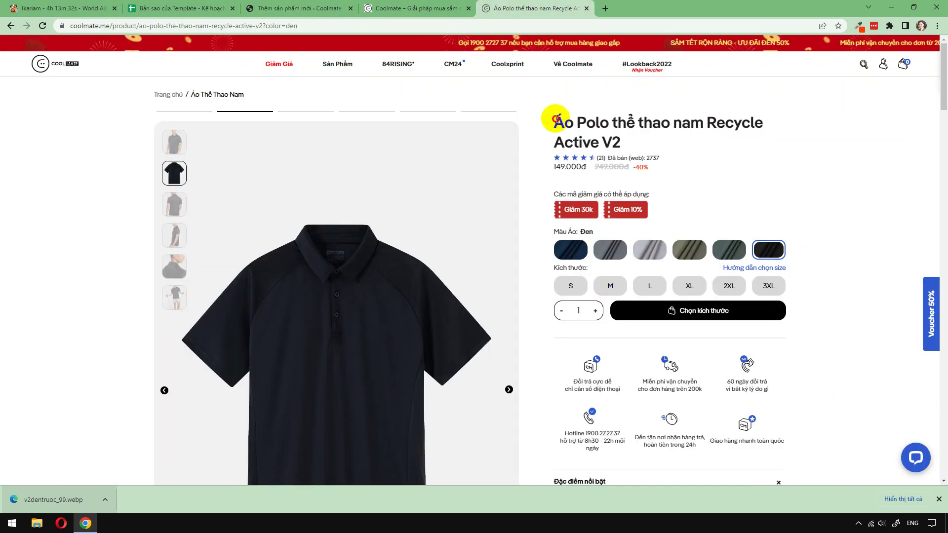
pyautogui.moveTo(554, 119); pyautogui.dragTo(673, 142)
pyautogui.hotkey('ctrl', 'c')
pyautogui.click(306, 9)
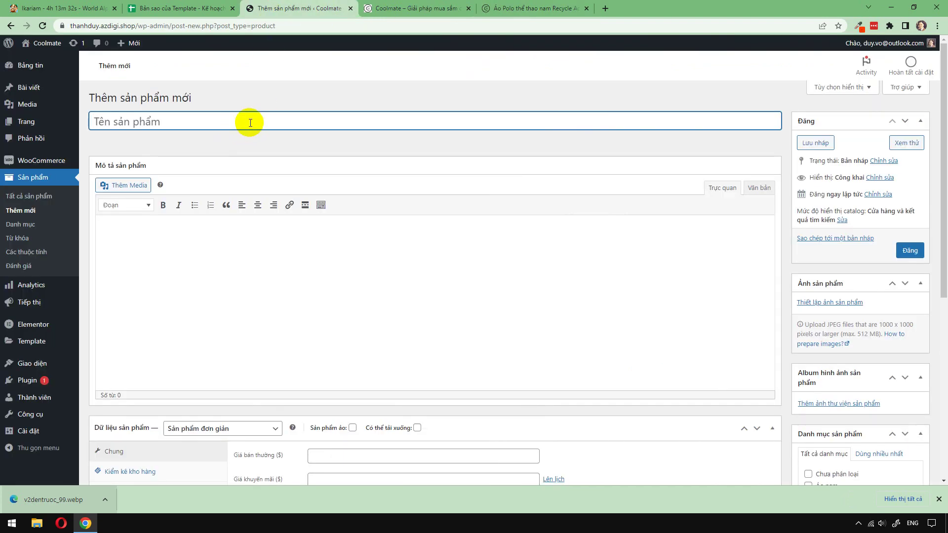
pyautogui.hotkey('ctrl', 'v')
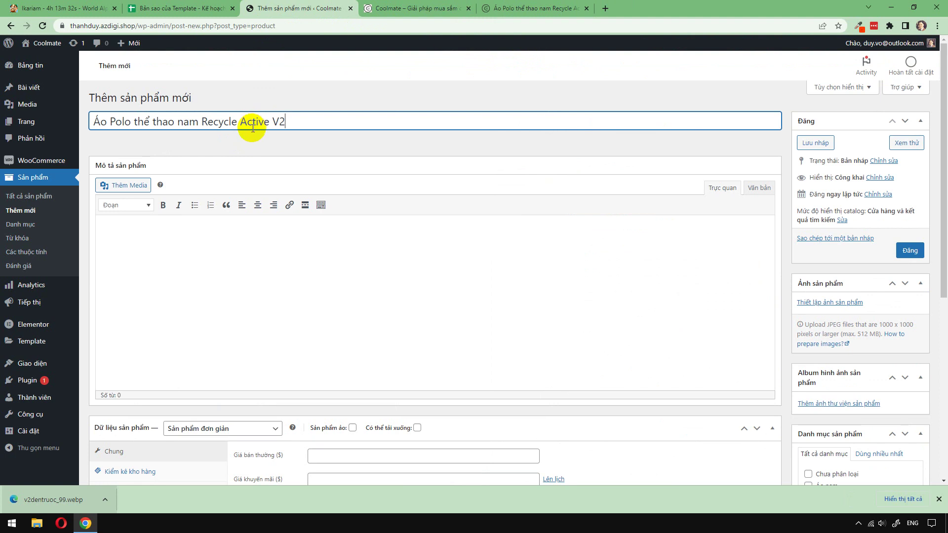
pyautogui.click(280, 299)
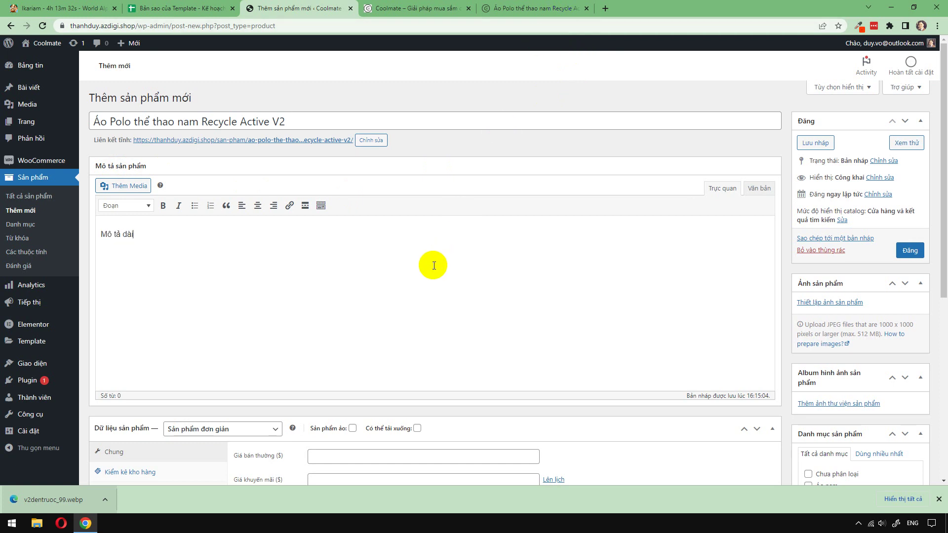
# - Copy the full Chi tiết sản phẩm content from the Coolmate page, from the product heading through the care instructions
pyautogui.click(482, 6)
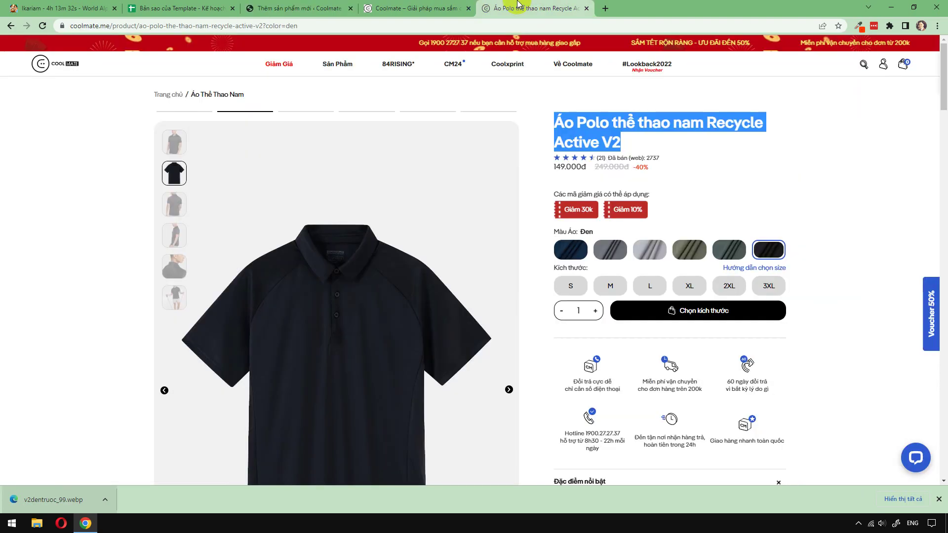
pyautogui.scroll(-9, 465, 231)
pyautogui.scroll(-1, 466, 233)
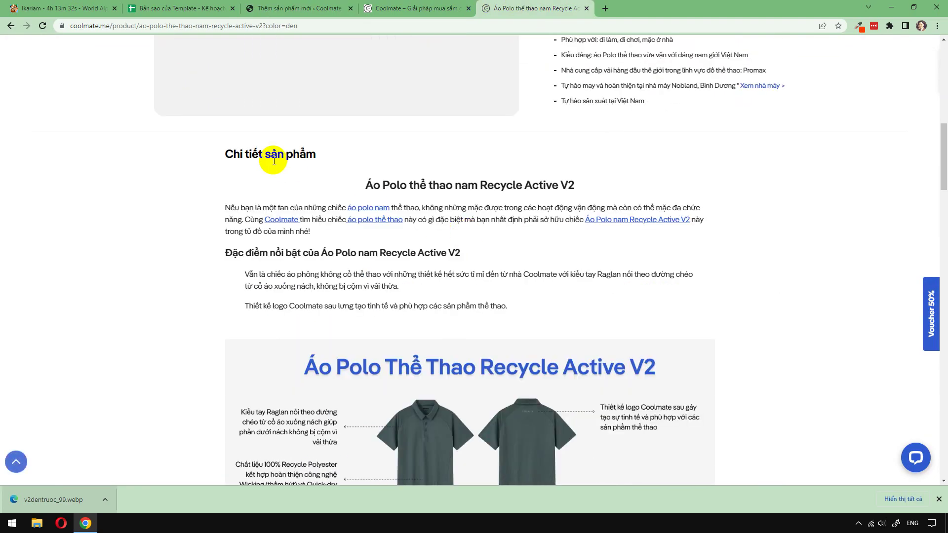
pyautogui.scroll(-6, 469, 171)
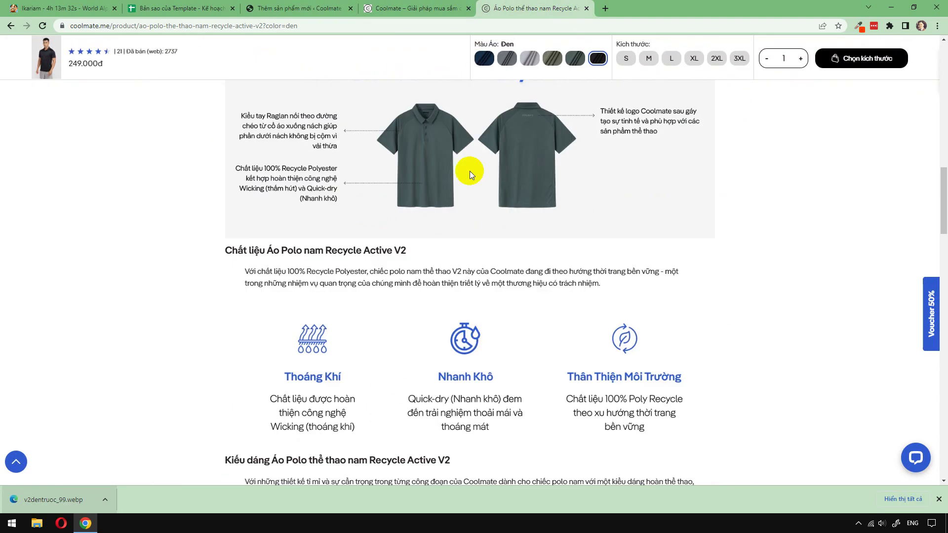
pyautogui.scroll(7, 389, 250)
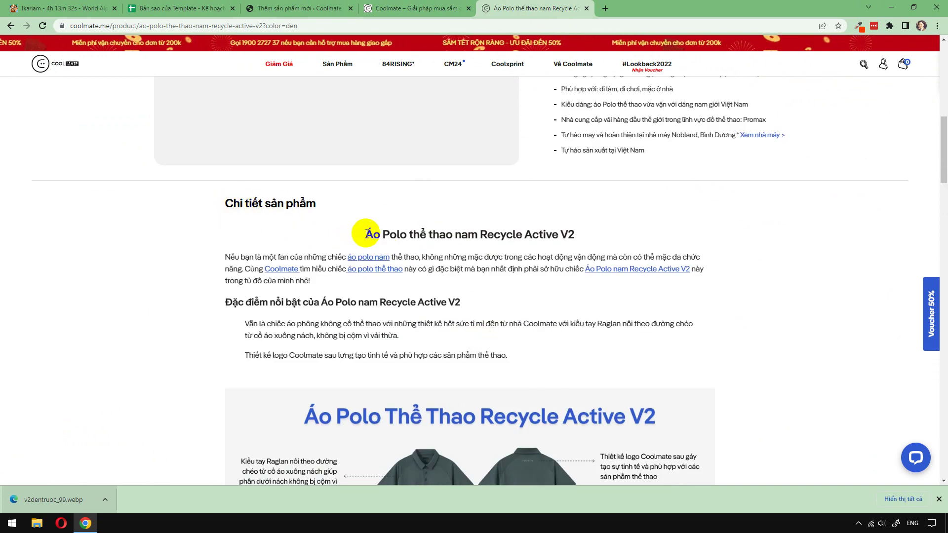
pyautogui.moveTo(364, 235); pyautogui.dragTo(502, 359)
pyautogui.scroll(-11, 509, 372)
pyautogui.scroll(-20, 512, 360)
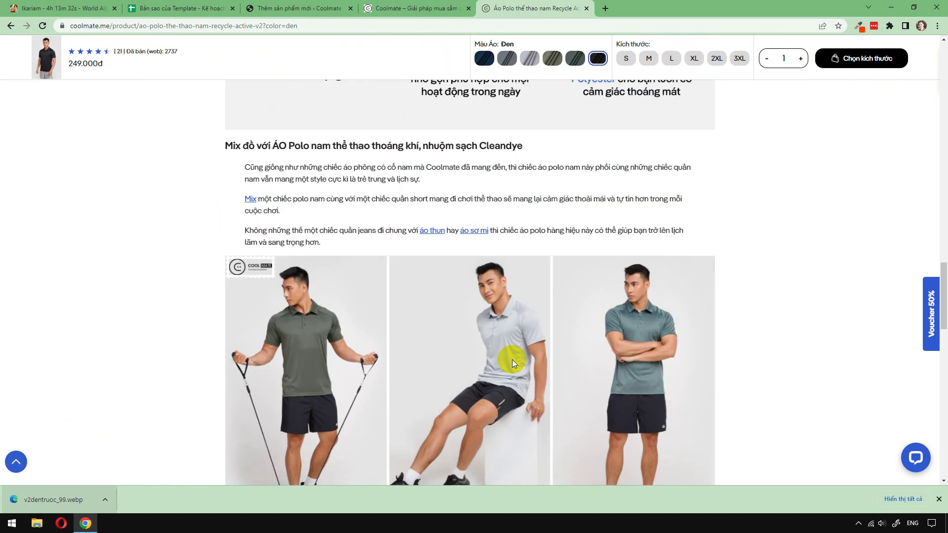
pyautogui.scroll(1, 458, 363)
pyautogui.keyDown('shift'); pyautogui.click(429, 349); pyautogui.keyUp('shift')
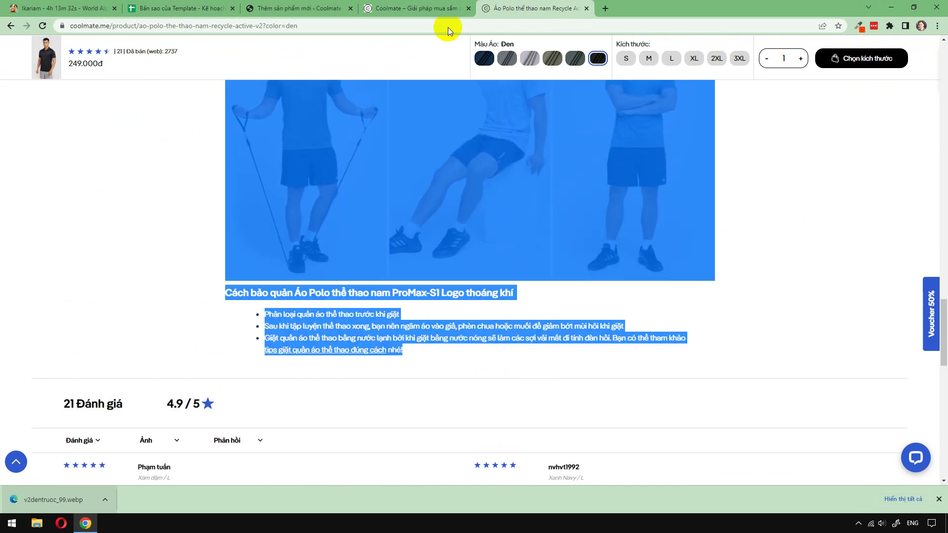
# - Replace the placeholder product description in WordPress with the copied Coolmate details, including their images
pyautogui.click(430, 4)
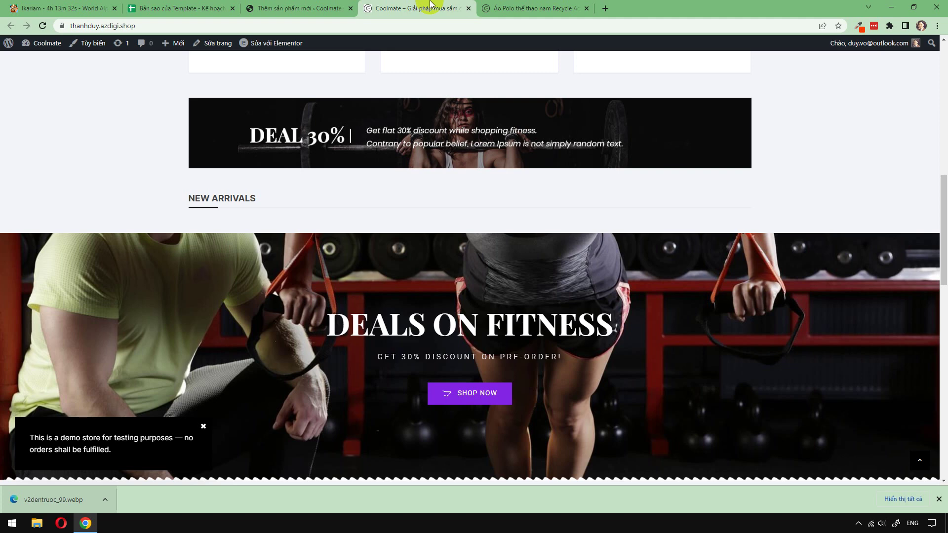
pyautogui.click(287, 7)
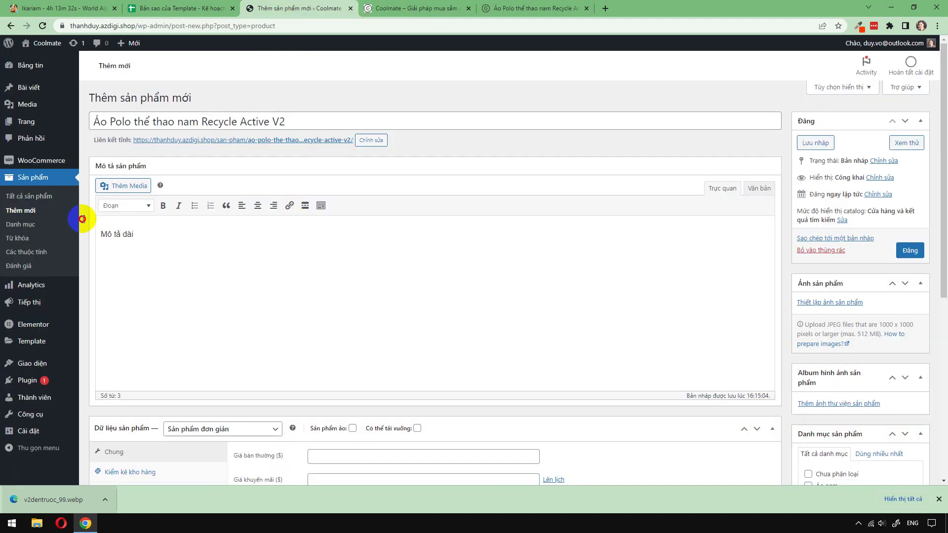
pyautogui.click(151, 235)
pyautogui.hotkey('ctrl', 'a')
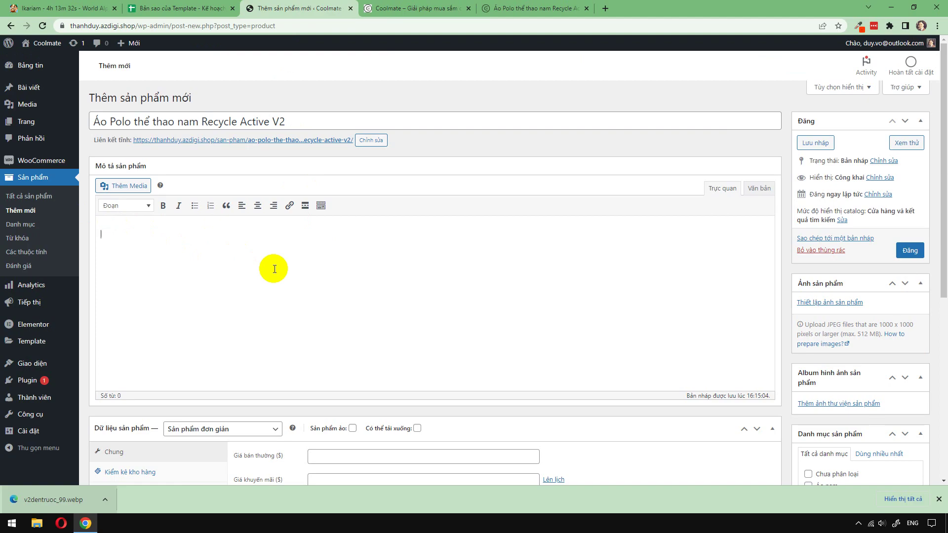
pyautogui.hotkey('ctrl', 'v')
pyautogui.scroll(10, 275, 266)
pyautogui.scroll(5, 385, 271)
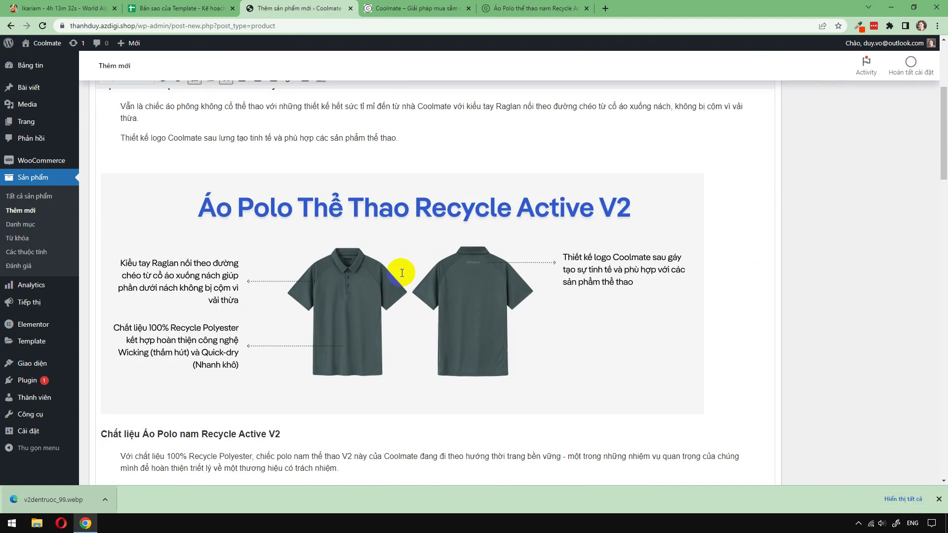
pyautogui.scroll(5, 401, 273)
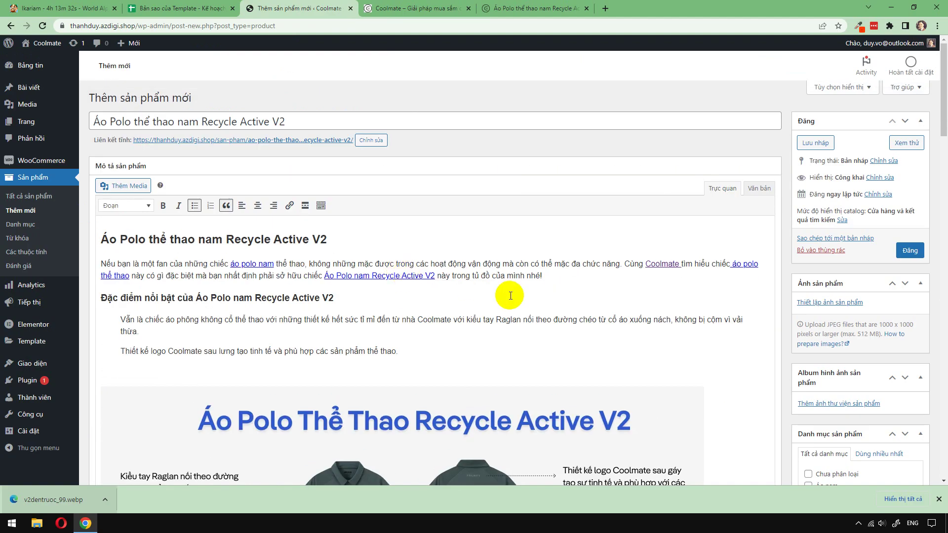
# - Review the available product types in the product data and choose Sản phẩm đơn giản
pyautogui.scroll(-20, 508, 296)
pyautogui.scroll(-9, 510, 296)
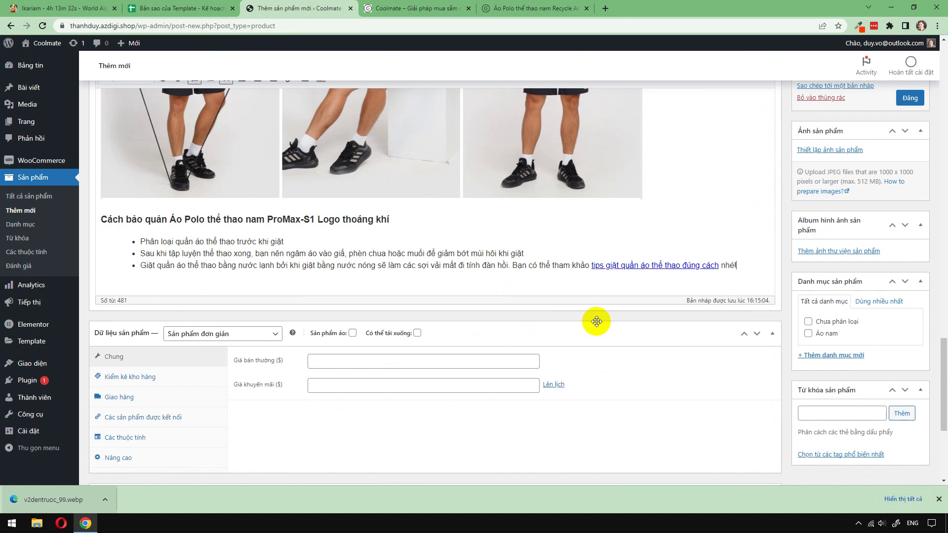
pyautogui.scroll(-2, 597, 321)
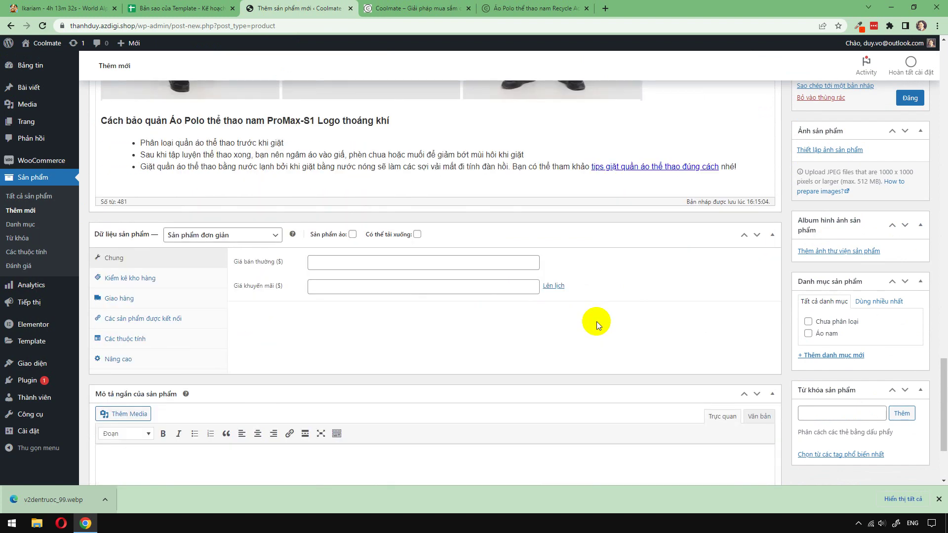
pyautogui.click(228, 237)
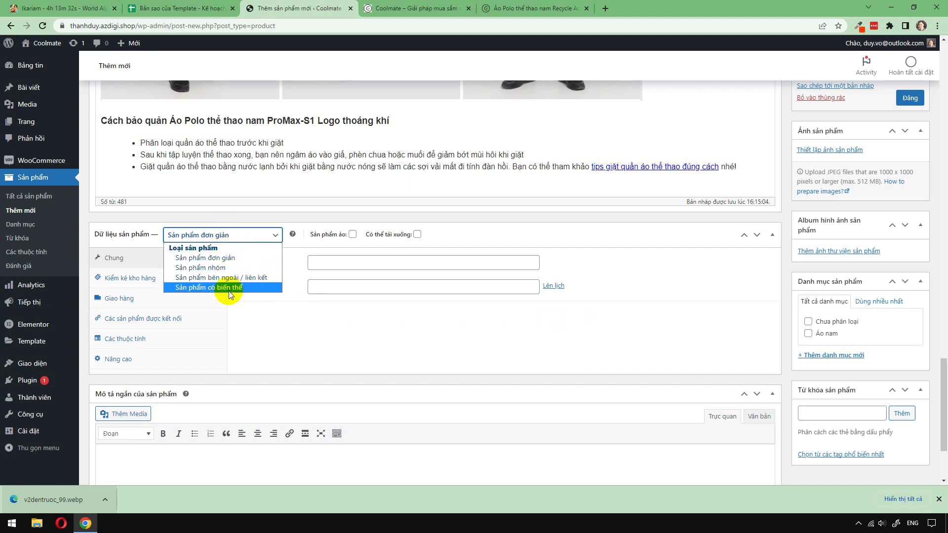
pyautogui.click(236, 258)
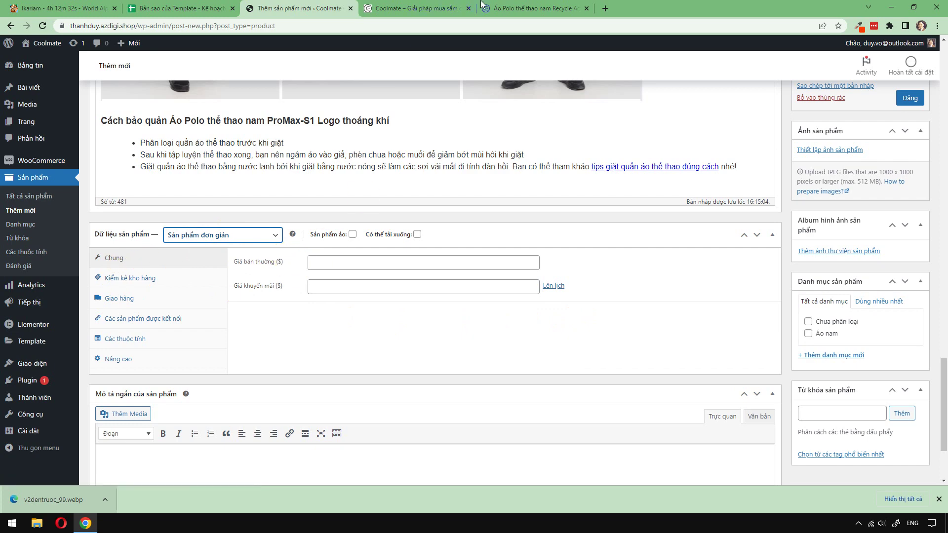
# - Look up the original price on the Coolmate product page and set the WordPress product's regular price to 249000
pyautogui.click(523, 8)
pyautogui.scroll(10, 597, 298)
pyautogui.scroll(10, 598, 298)
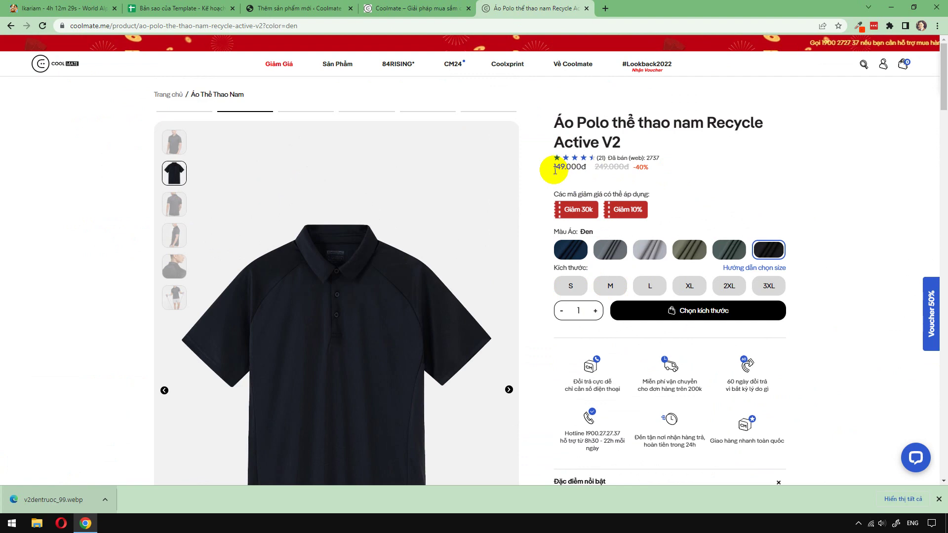
pyautogui.click(597, 168)
pyautogui.doubleClick(597, 169)
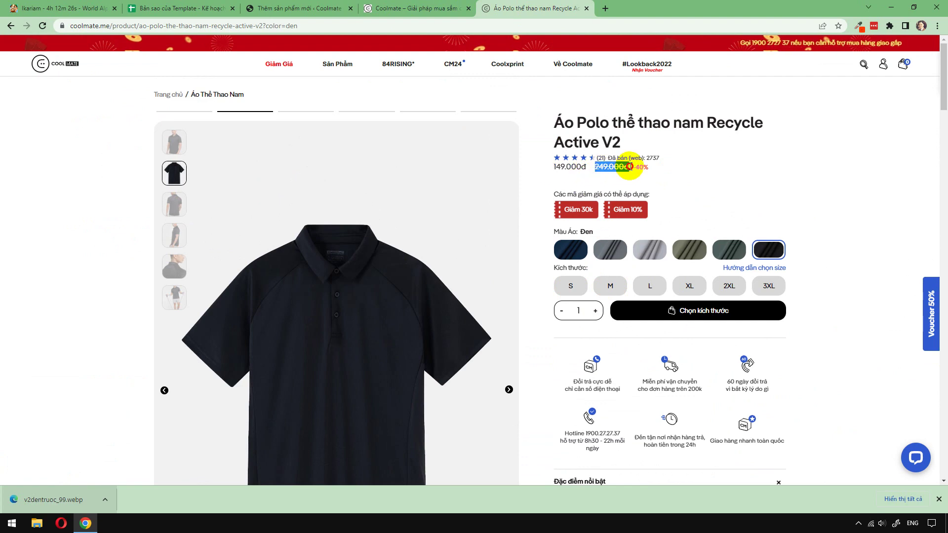
pyautogui.click(326, 8)
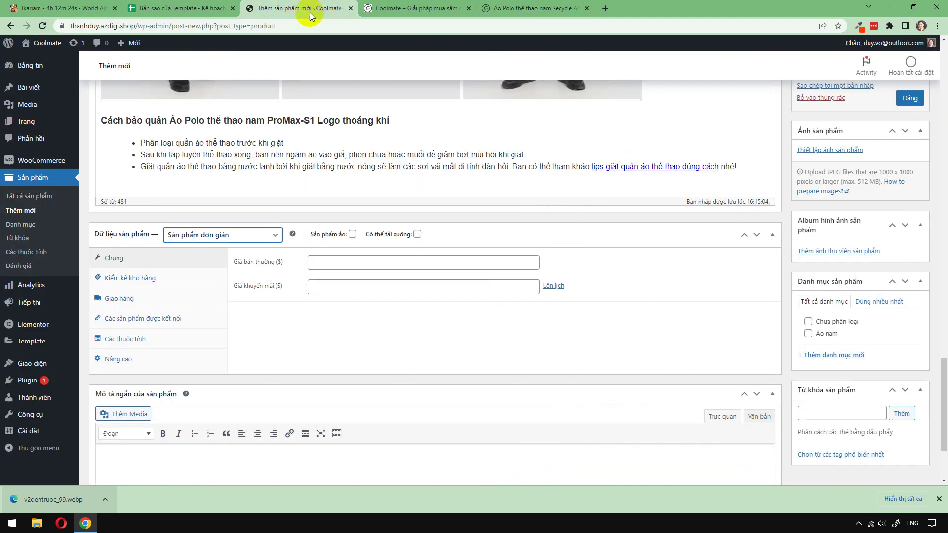
pyautogui.click(349, 265)
pyautogui.write('249000')
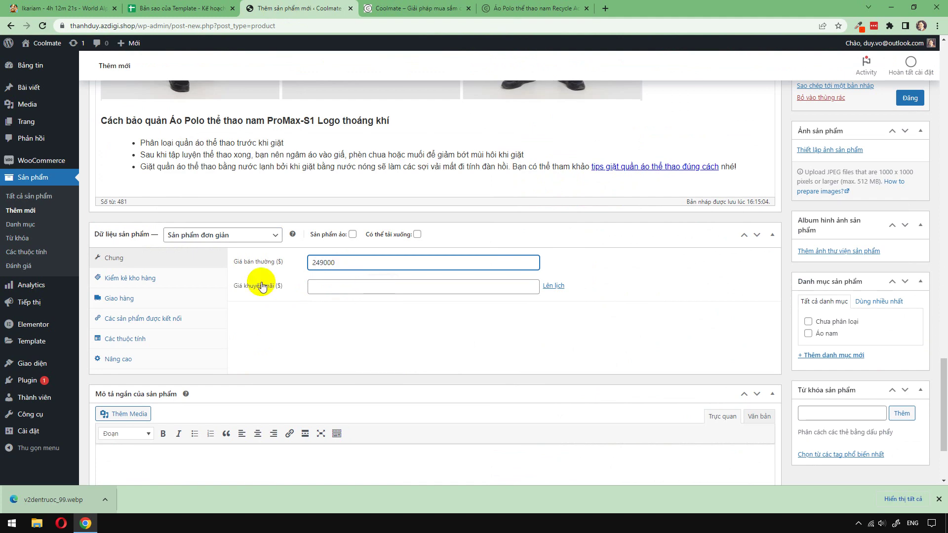
# - Check the discounted price on the Coolmate product page and set the WordPress product's sale price to 149000
pyautogui.click(493, 8)
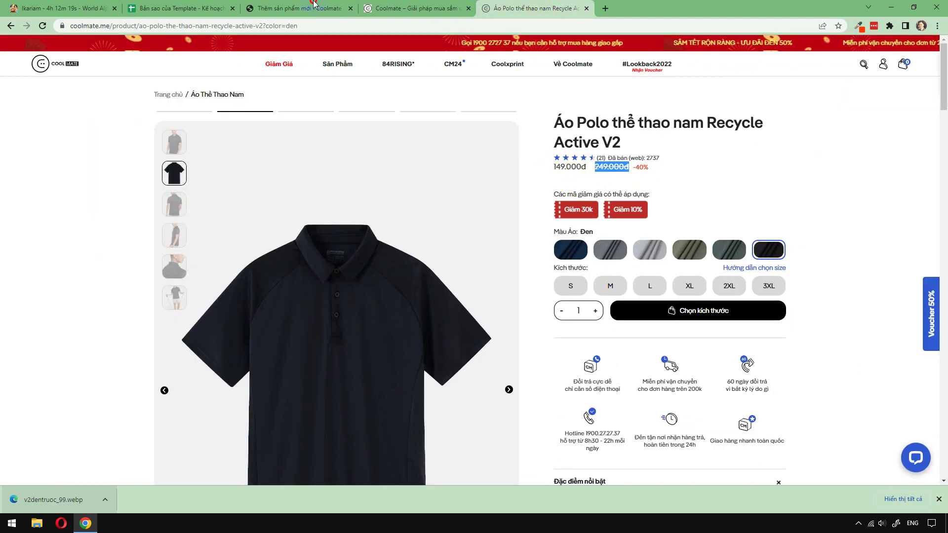
pyautogui.hotkey('ctrl', 'shift', 'Tab')
pyautogui.hotkey('ctrl', 'shift', 'Tab')
pyautogui.click(365, 288)
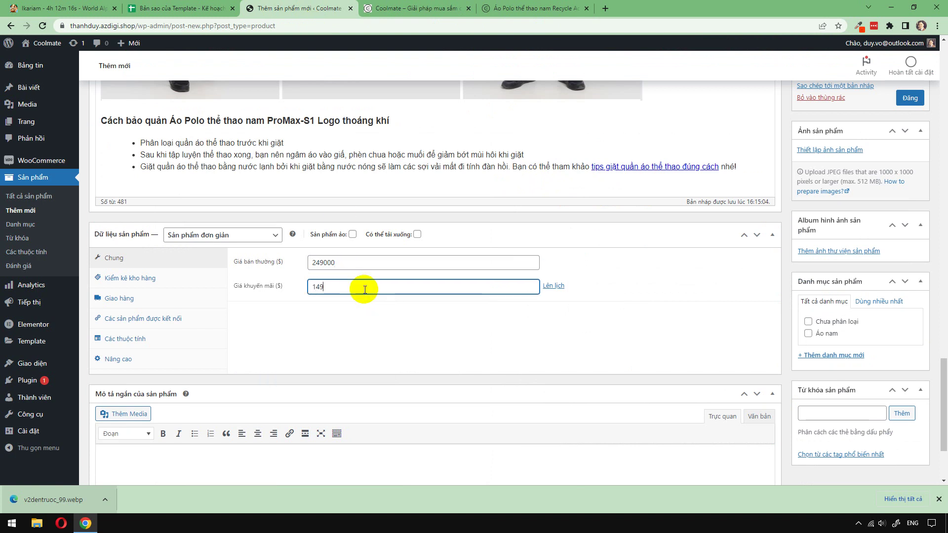
pyautogui.click(327, 322)
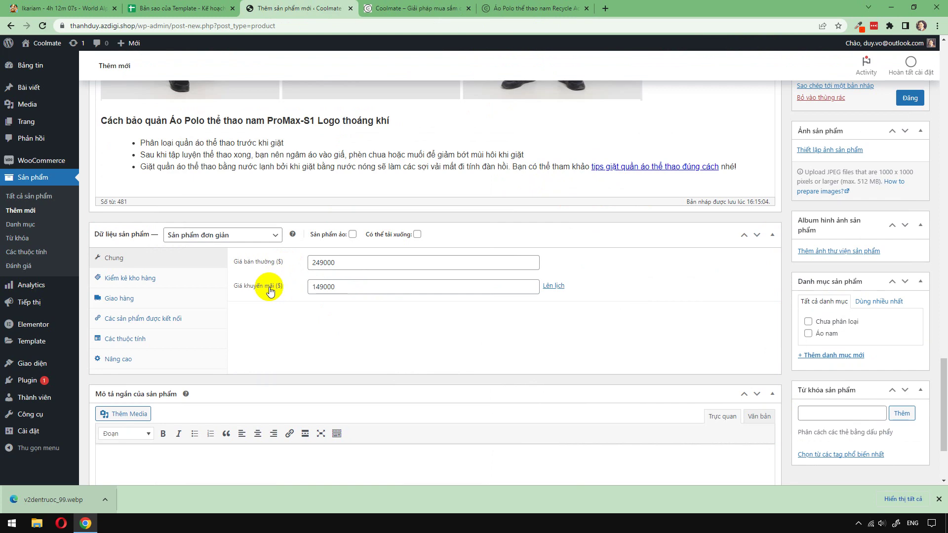
# - Copy the whole Đặc điểm nổi bật section, heading and feature lines, from the Coolmate product page
pyautogui.scroll(-2, 269, 291)
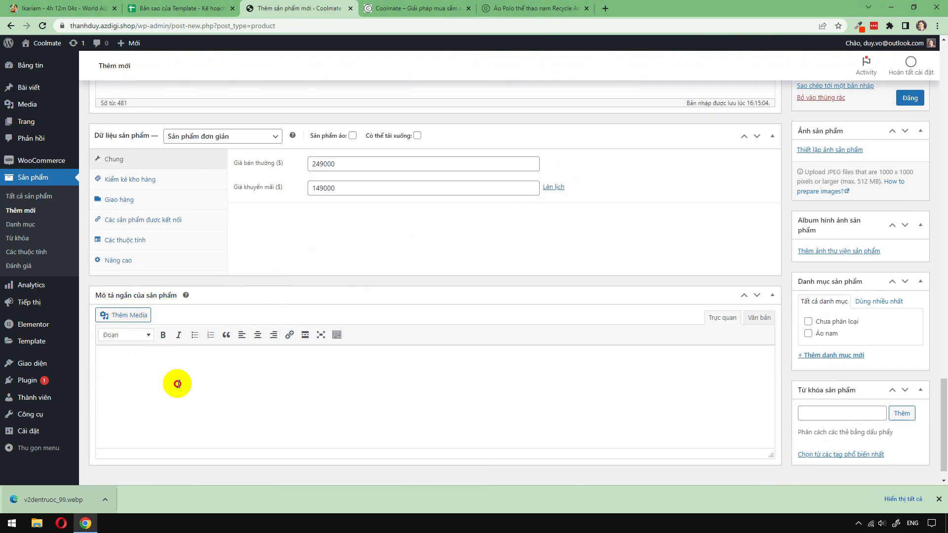
pyautogui.click(548, 7)
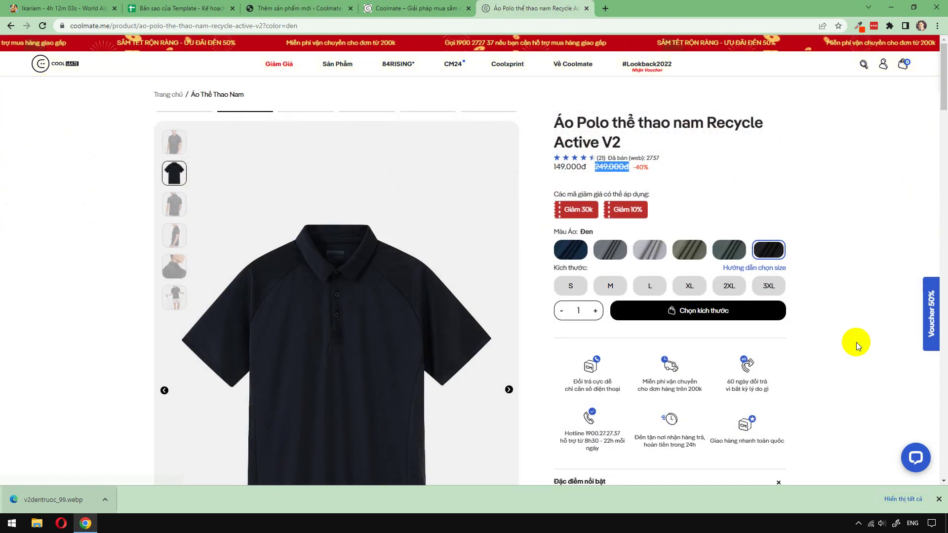
pyautogui.scroll(-5, 855, 341)
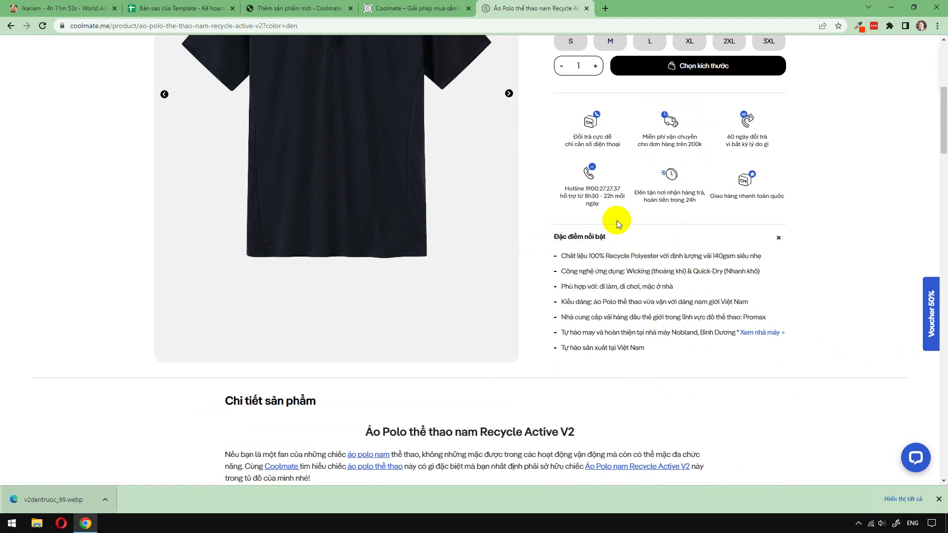
pyautogui.moveTo(760, 271); pyautogui.dragTo(590, 271)
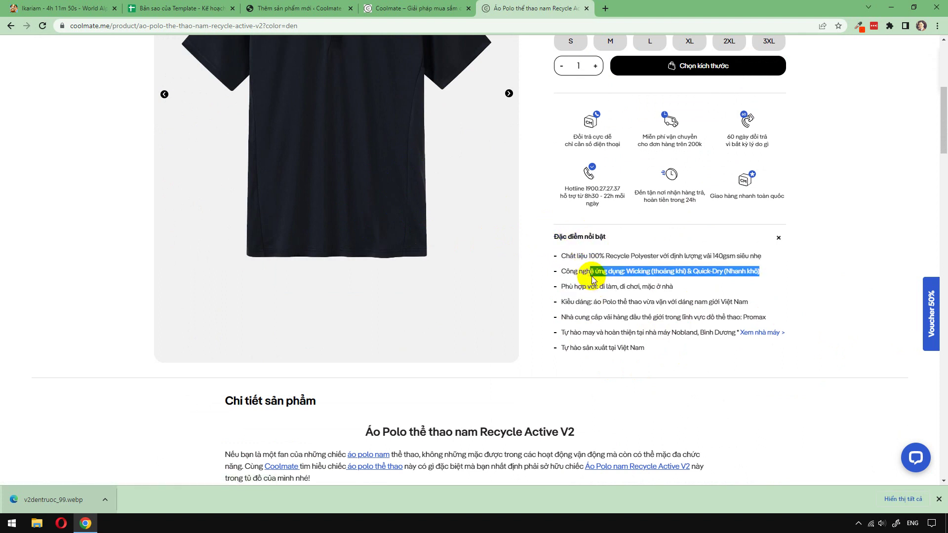
pyautogui.moveTo(648, 354); pyautogui.dragTo(555, 232)
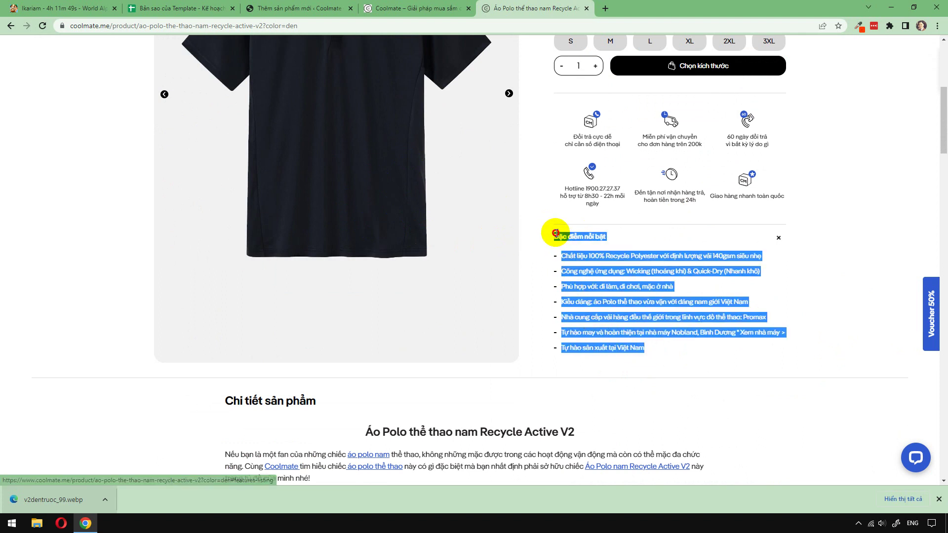
pyautogui.rightClick(602, 298)
pyautogui.click(603, 296)
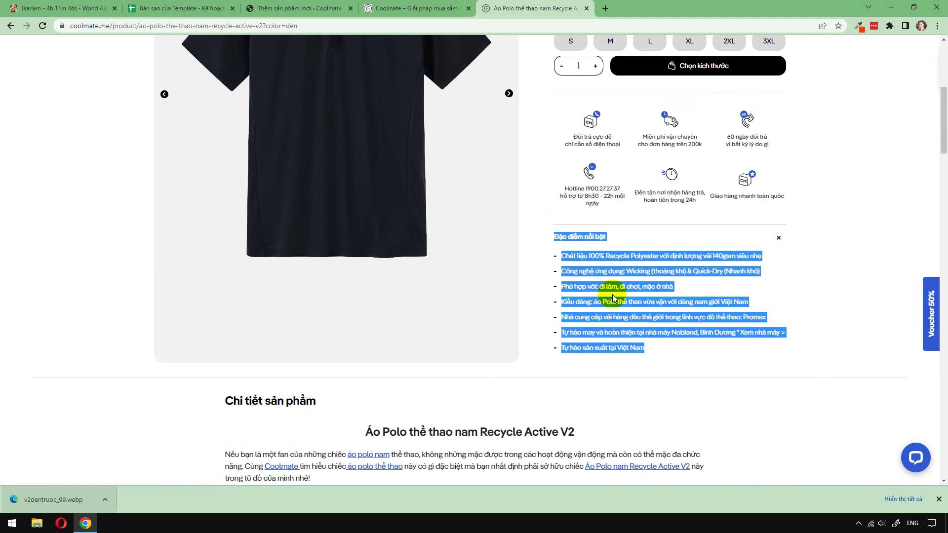
# - Paste the copied Đặc điểm nổi bật content into the WordPress product's short description
pyautogui.click(420, 9)
pyautogui.click(300, 9)
pyautogui.click(309, 390)
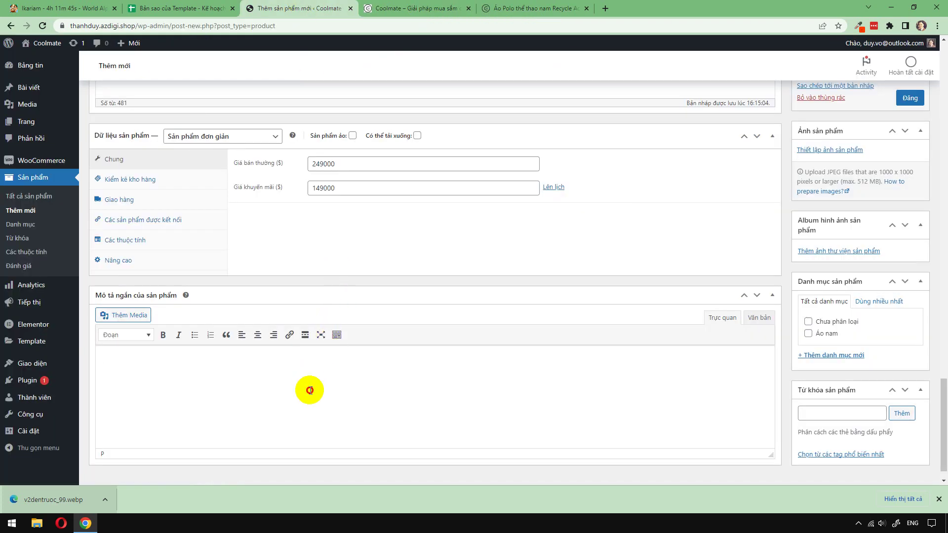
pyautogui.hotkey('ctrl', 'v')
pyautogui.scroll(1, 316, 385)
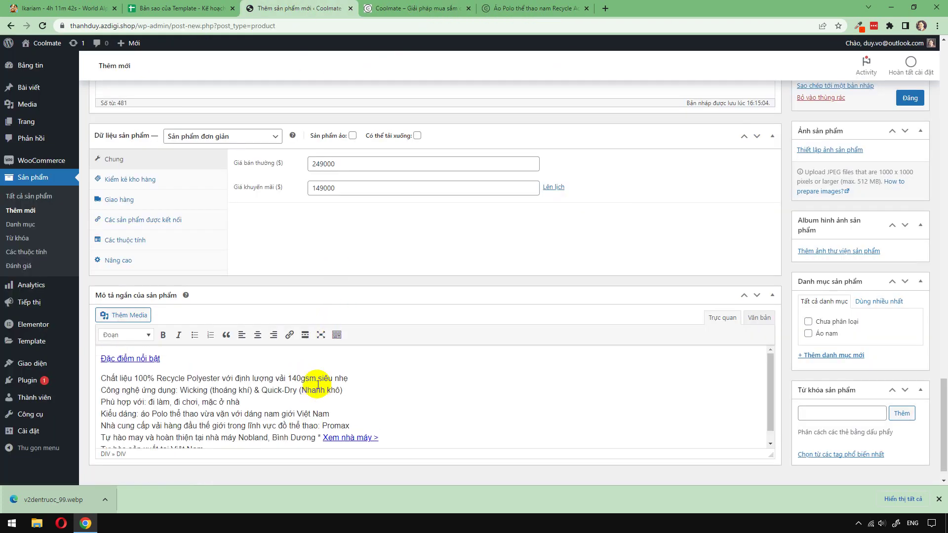
# - Remove the link from the Đặc điểm nổi bật heading in the short description and make the heading bold
pyautogui.click(107, 359)
pyautogui.click(301, 376)
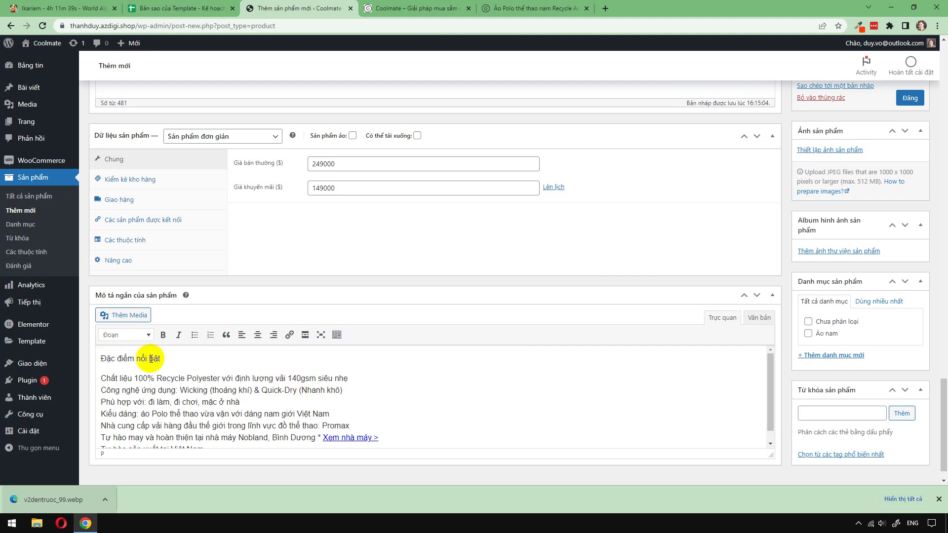
pyautogui.click(157, 358)
pyautogui.moveTo(156, 357); pyautogui.dragTo(88, 347)
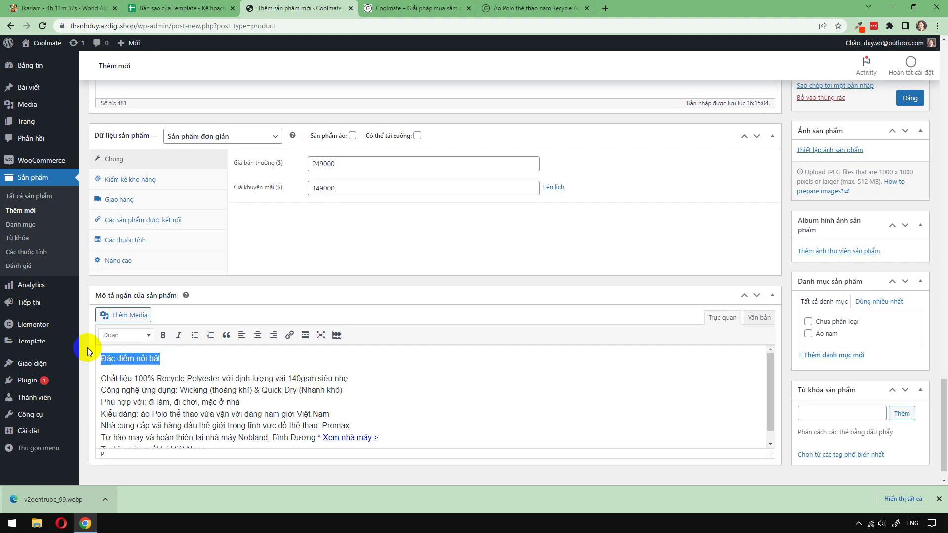
pyautogui.click(164, 336)
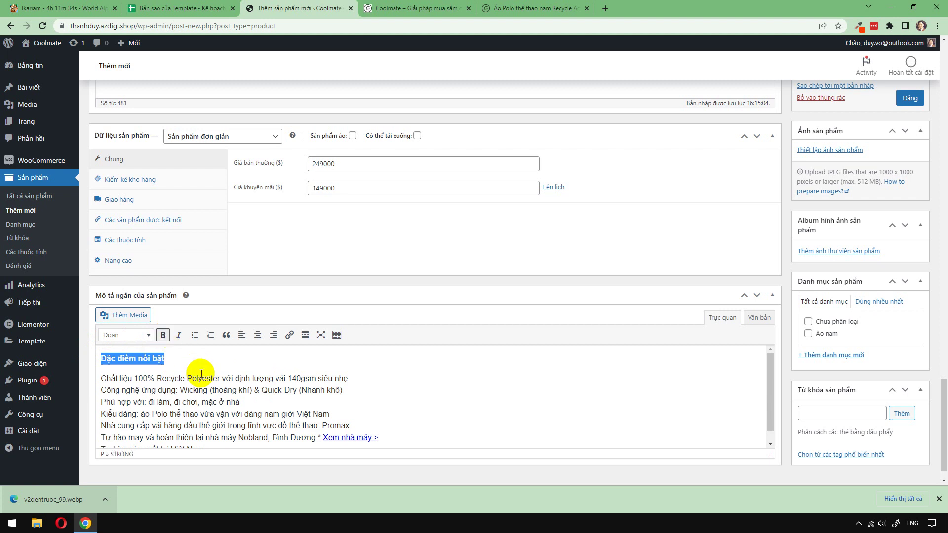
# - Add a dash and space before each feature line in the short description, from Chất liệu through Tự hào sản xuất tại Việt Nam
pyautogui.click(200, 378)
pyautogui.scroll(-1, 106, 387)
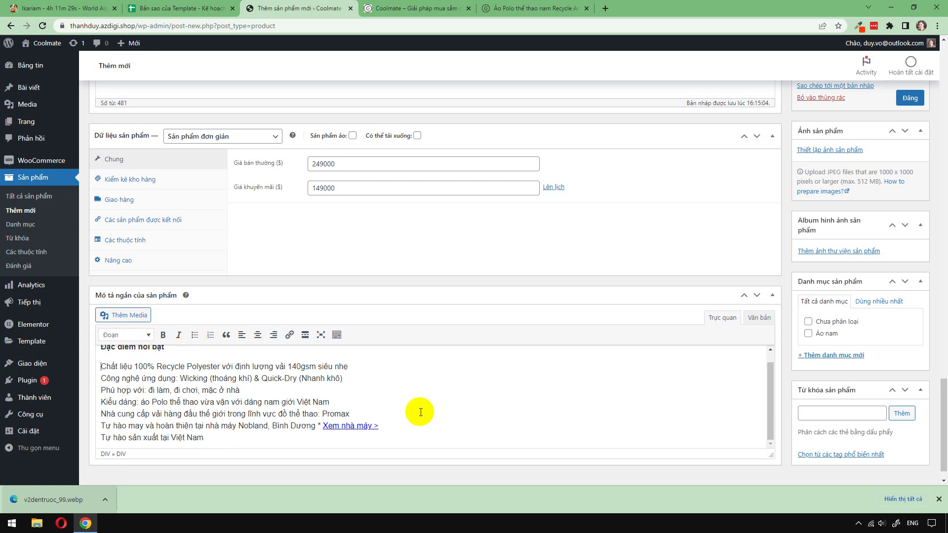
pyautogui.write('-')
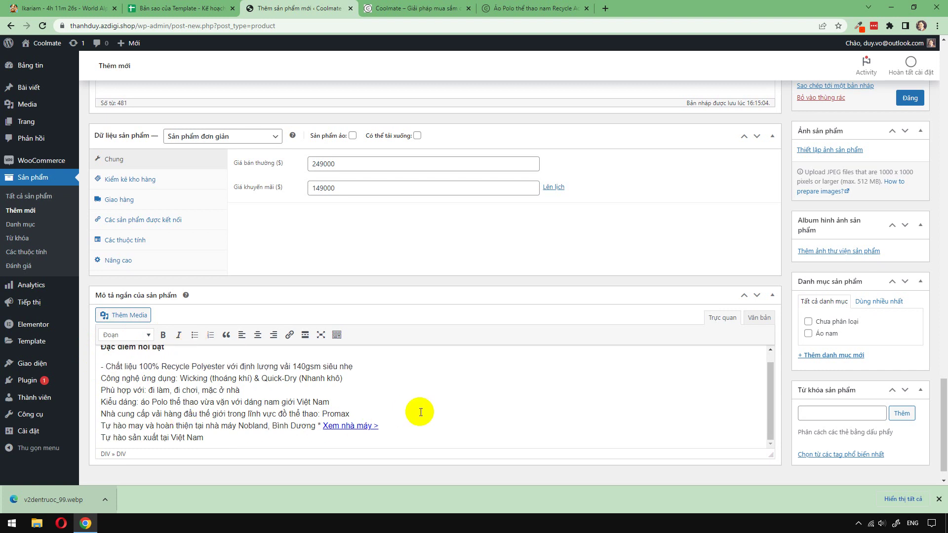
pyautogui.press('Down')
pyautogui.press('Home')
pyautogui.write('-')
pyautogui.press('Down')
pyautogui.press('Home')
pyautogui.write('-')
pyautogui.press('Down')
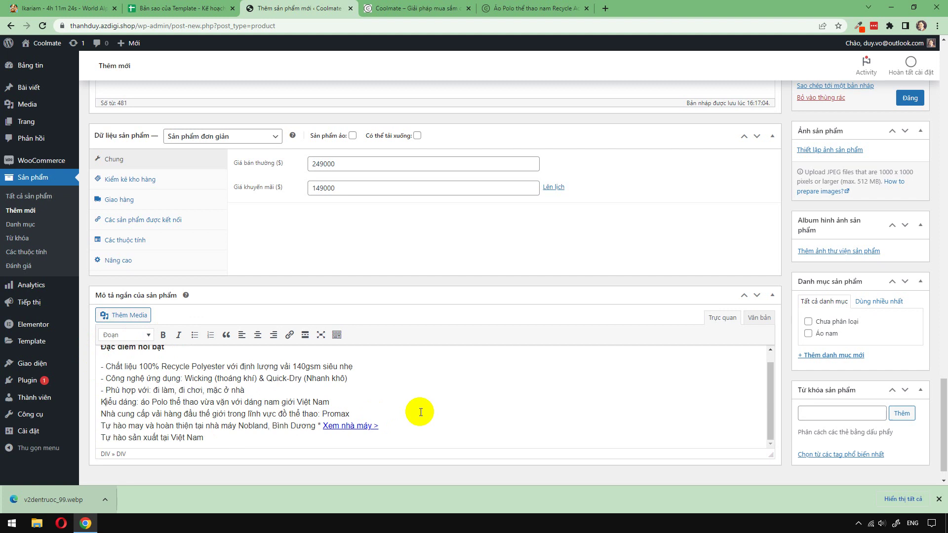
pyautogui.write('- ')
pyautogui.write('- ')
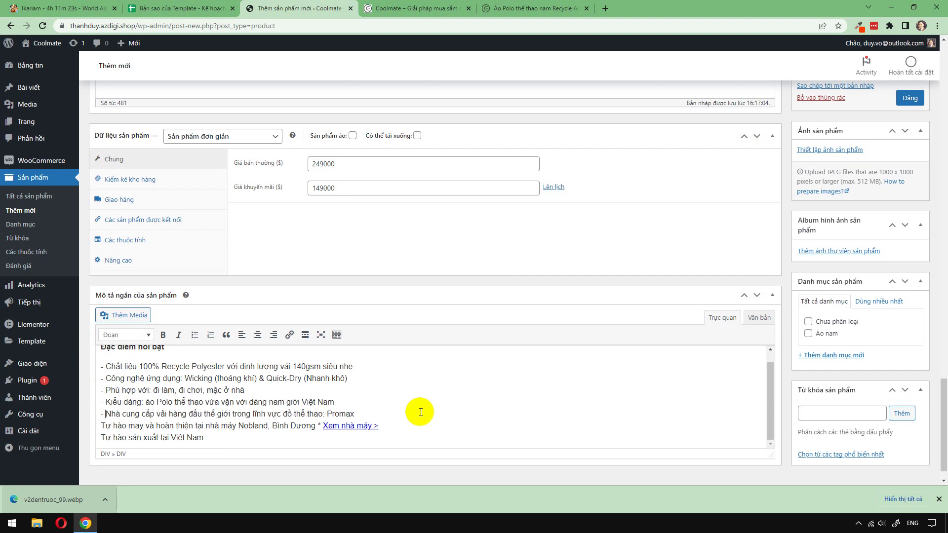
pyautogui.write('- ')
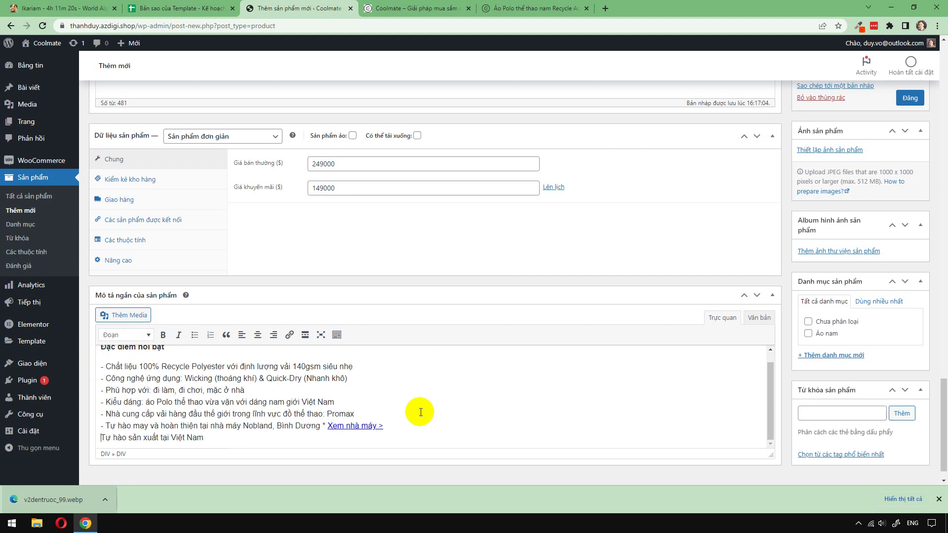
pyautogui.write('-')
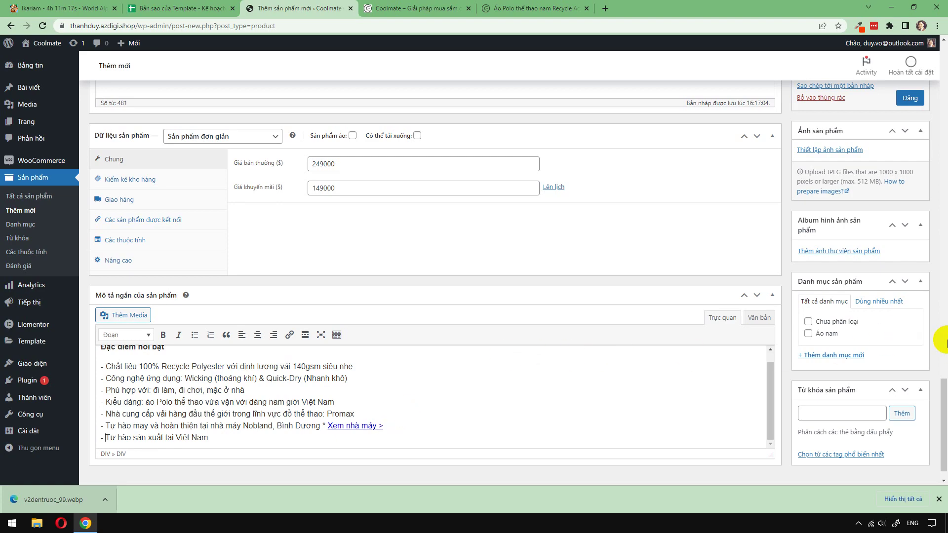
# - Set the black polo picture v2dentruoc_99.webp from the media library as the product image
pyautogui.scroll(20, 945, 341)
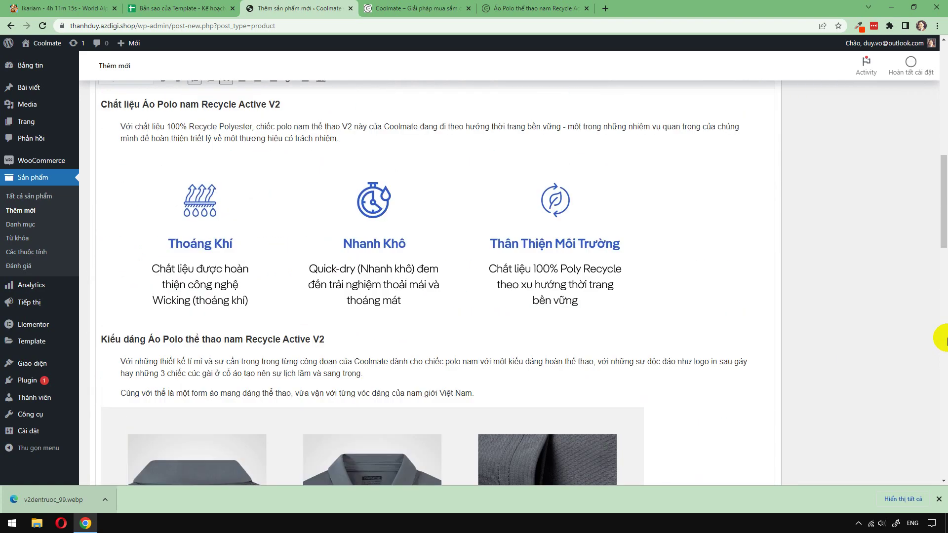
pyautogui.scroll(10, 944, 339)
pyautogui.scroll(-2, 944, 339)
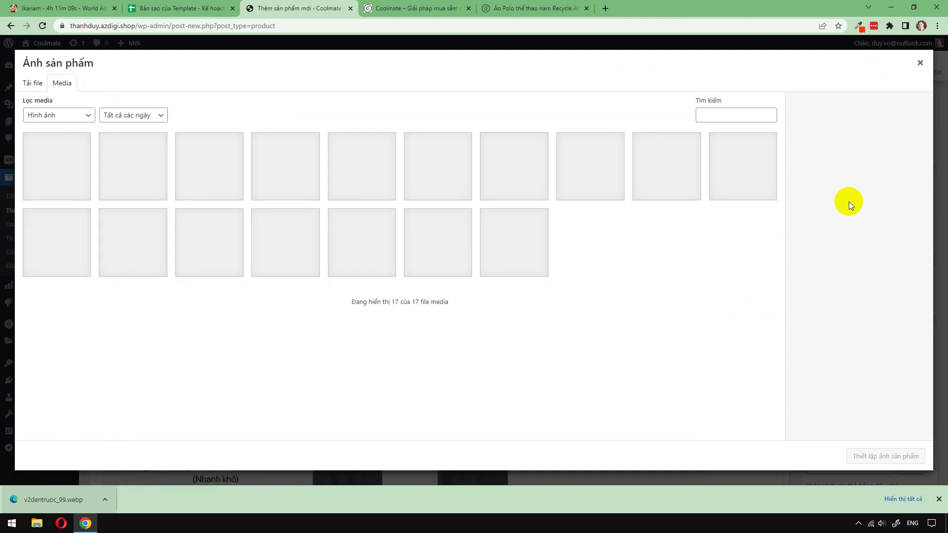
pyautogui.click(78, 189)
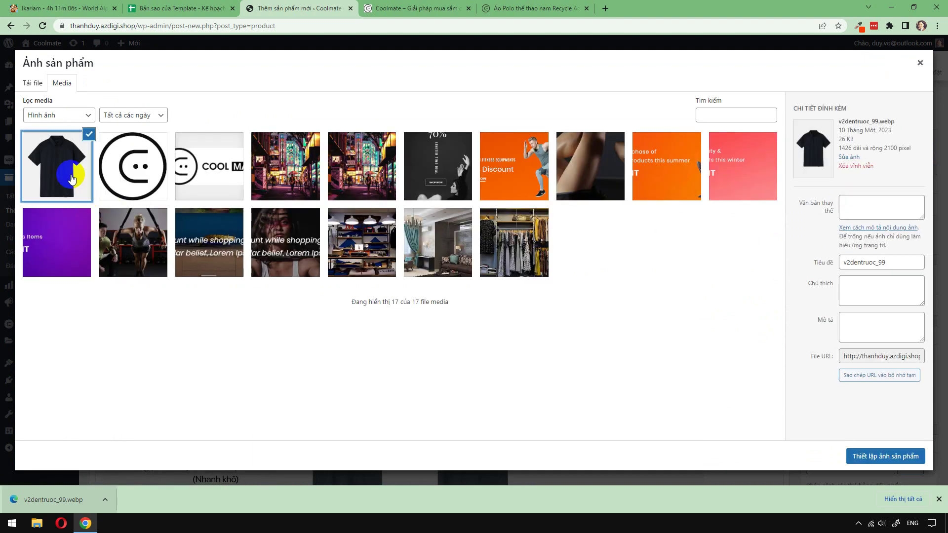
pyautogui.click(890, 456)
# - Look through the black polo's gallery photos on the Coolmate product page
pyautogui.scroll(-3, 895, 460)
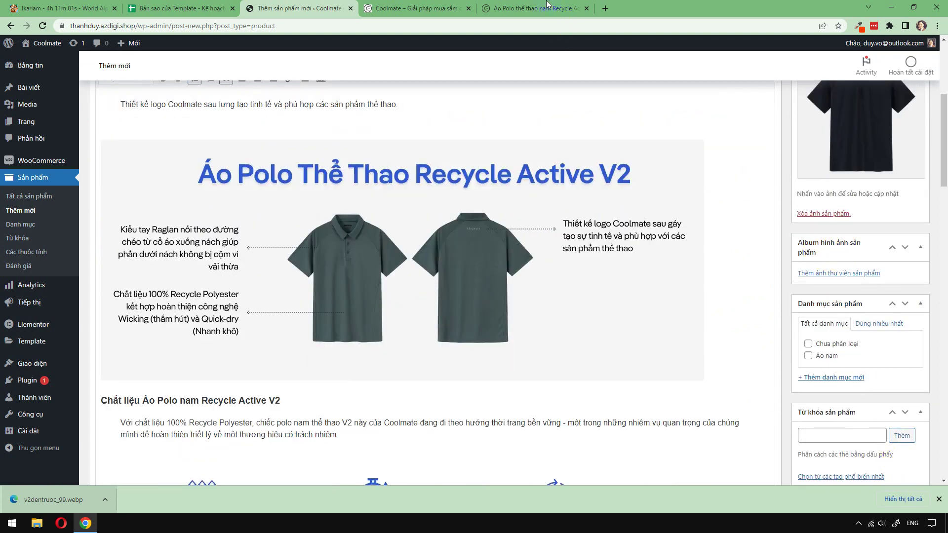
pyautogui.click(530, 4)
pyautogui.scroll(3, 505, 290)
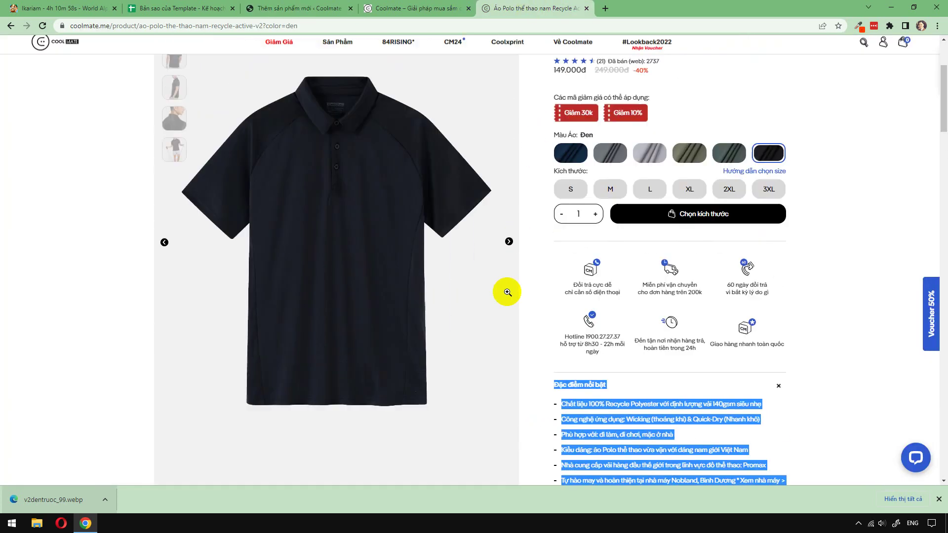
pyautogui.scroll(1, 292, 254)
pyautogui.scroll(1, 427, 258)
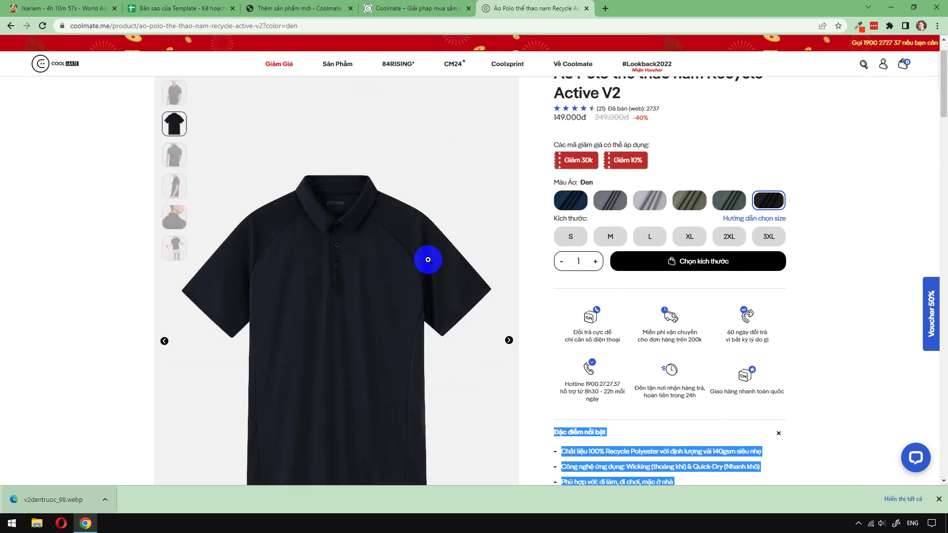
pyautogui.scroll(1, 254, 201)
pyautogui.click(175, 145)
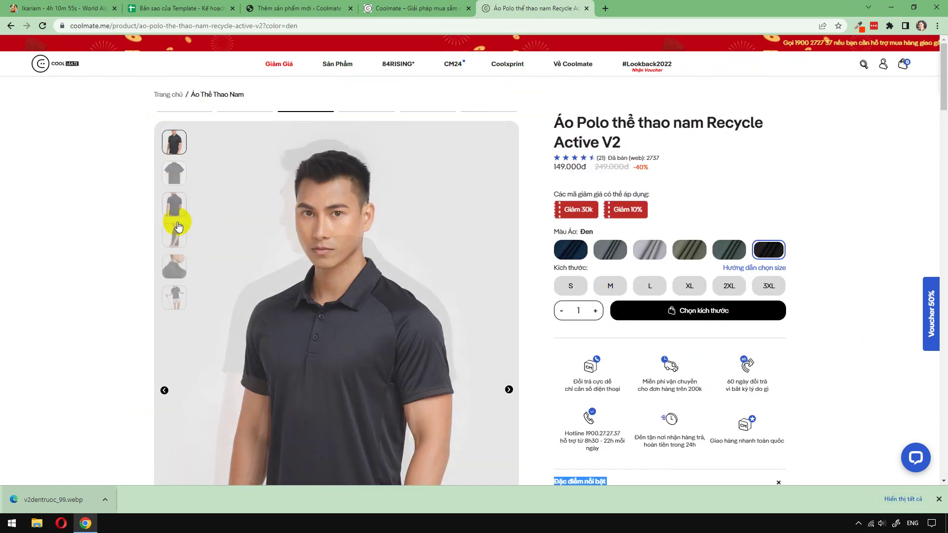
pyautogui.click(176, 240)
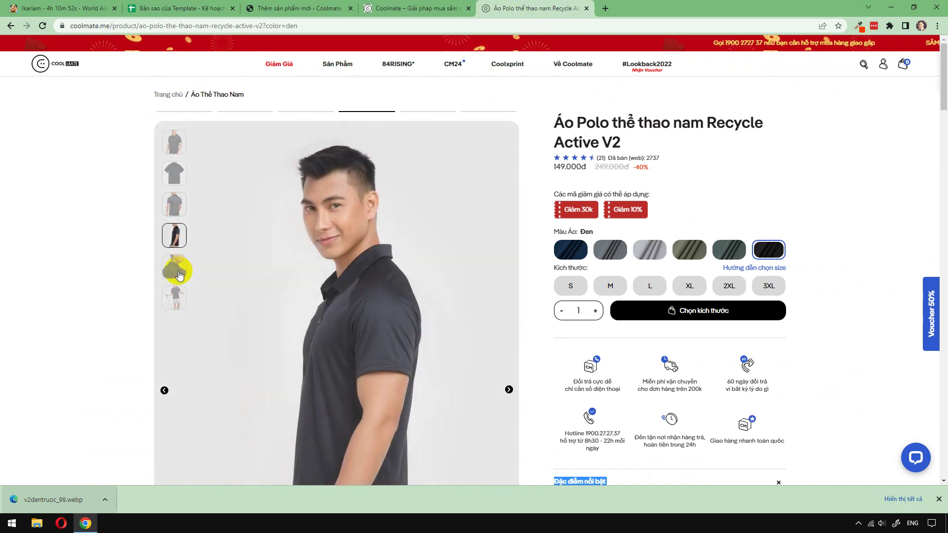
pyautogui.click(177, 267)
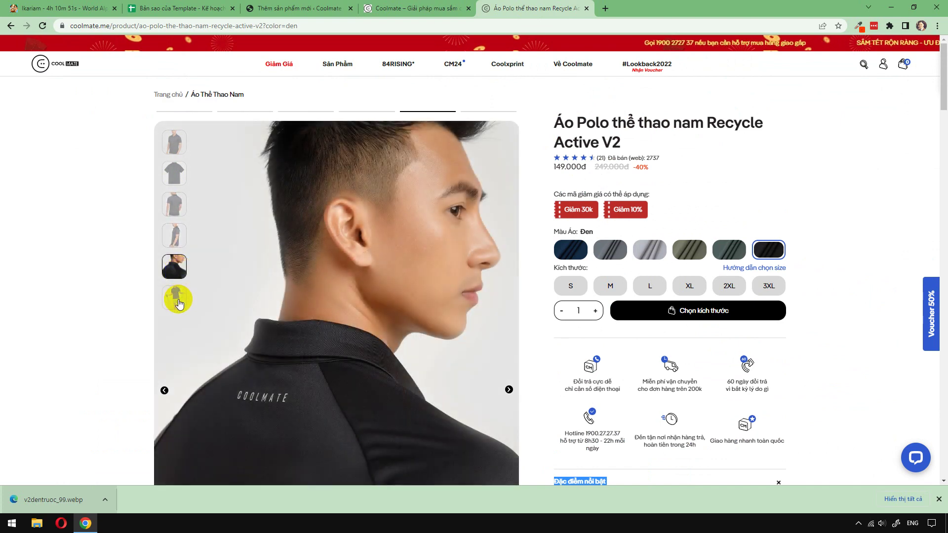
# - Save the front-view model photo of the black polo as Polo_v2_den_1.webp
pyautogui.click(174, 144)
pyautogui.scroll(-1, 220, 232)
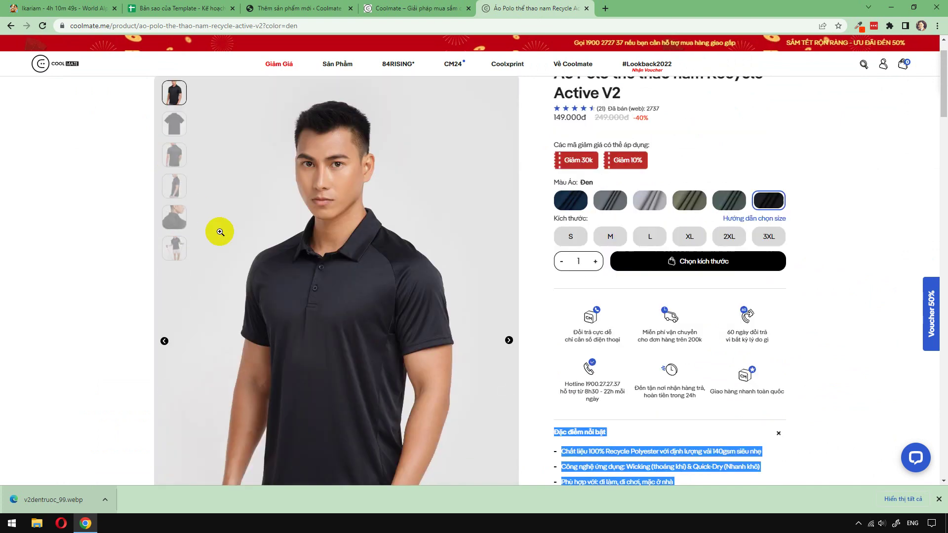
pyautogui.rightClick(295, 224)
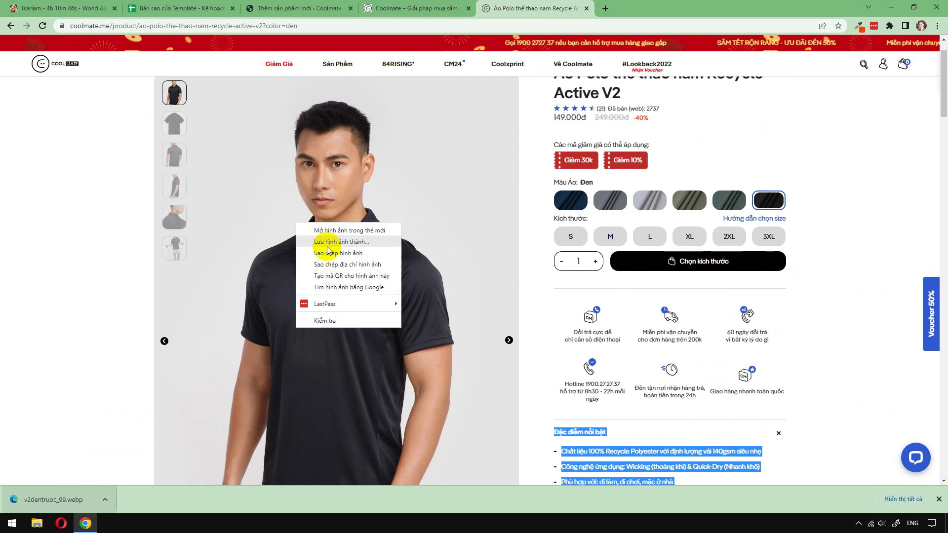
pyautogui.click(319, 244)
pyautogui.click(281, 219)
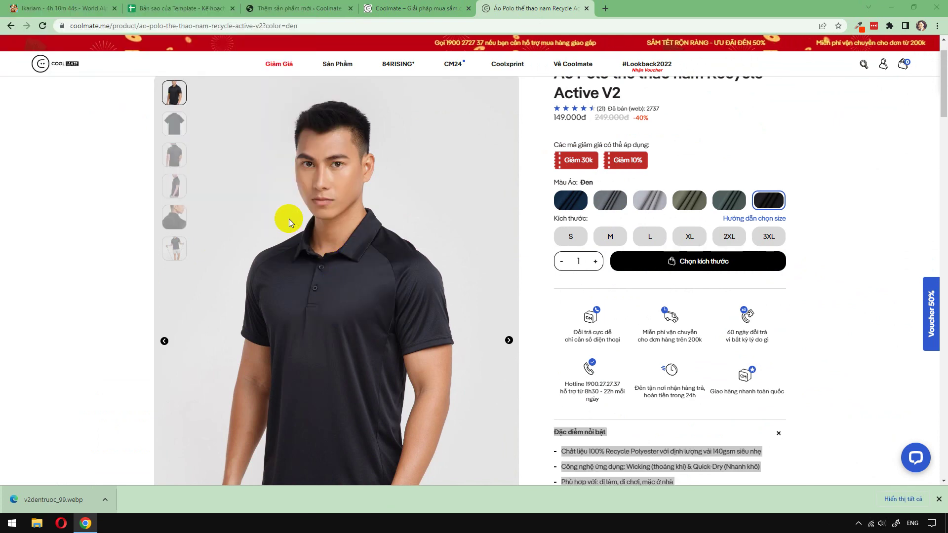
# - Save the back-view model photo of the black polo to the Desktop as Polo_v2_den_3.webp
pyautogui.click(175, 155)
pyautogui.rightClick(284, 206)
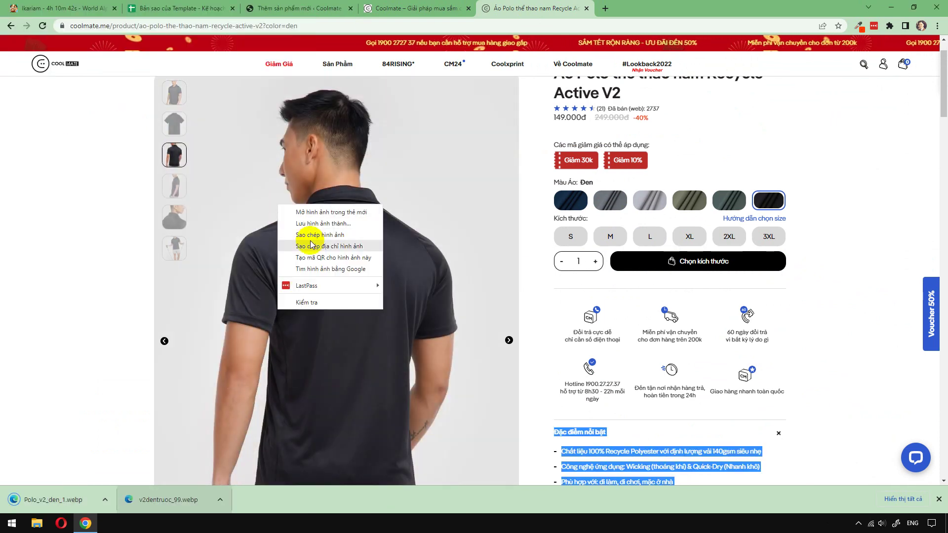
pyautogui.click(328, 220)
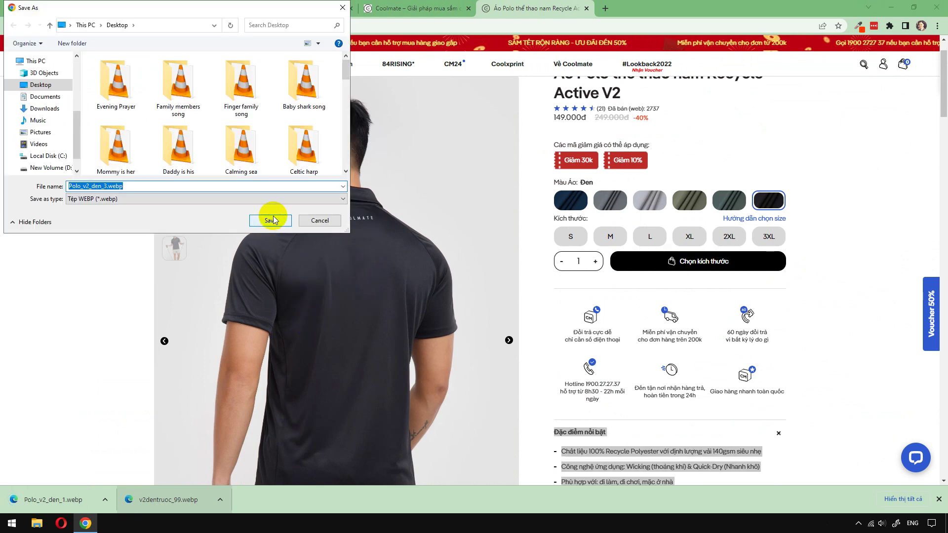
pyautogui.click(267, 218)
# - Save the side-view model photo of the black polo to the Desktop as Polo_v2_den_2.webp
pyautogui.click(177, 188)
pyautogui.rightClick(266, 254)
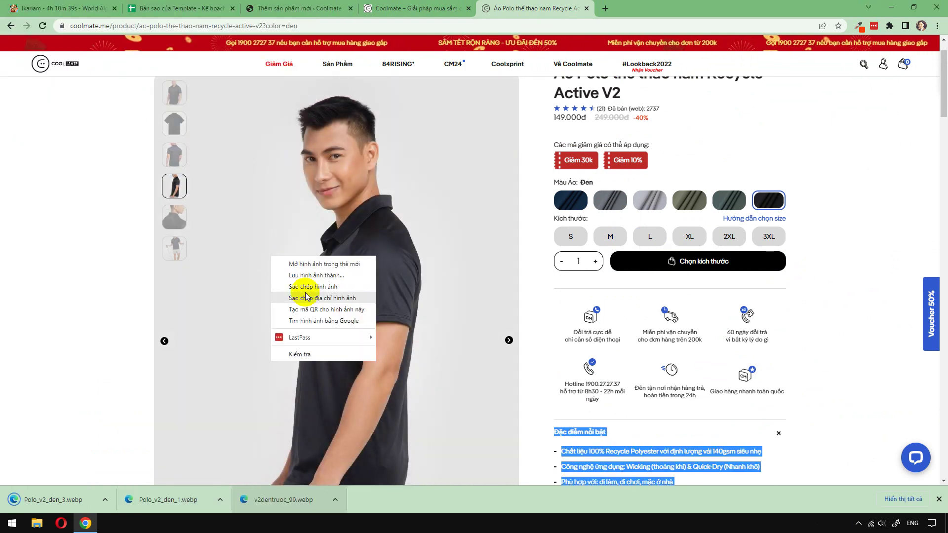
pyautogui.click(319, 277)
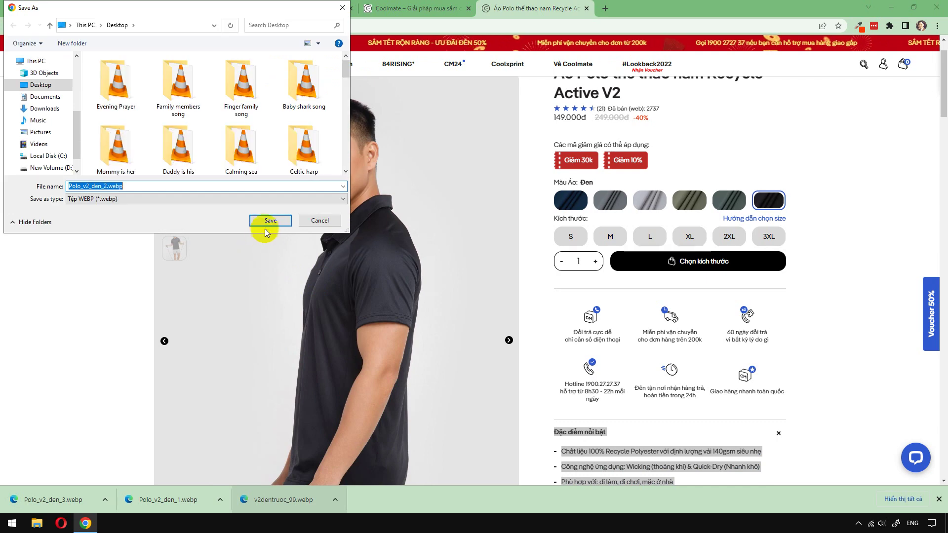
pyautogui.click(267, 220)
# - Upload Polo_v2_den_2.webp, Polo_v2_den_3.webp and Polo_v2_den_1.webp to the media library from the new product's gallery picker
pyautogui.click(299, 8)
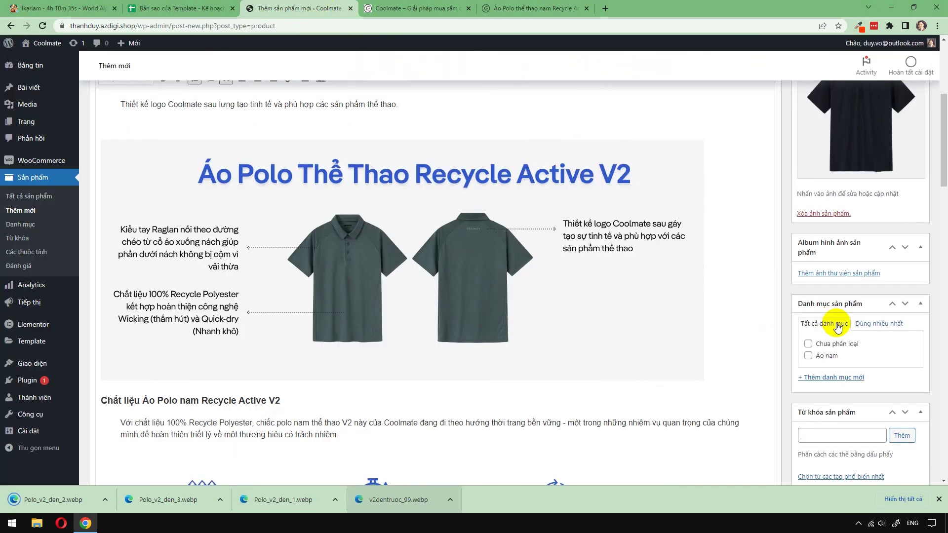
pyautogui.click(835, 271)
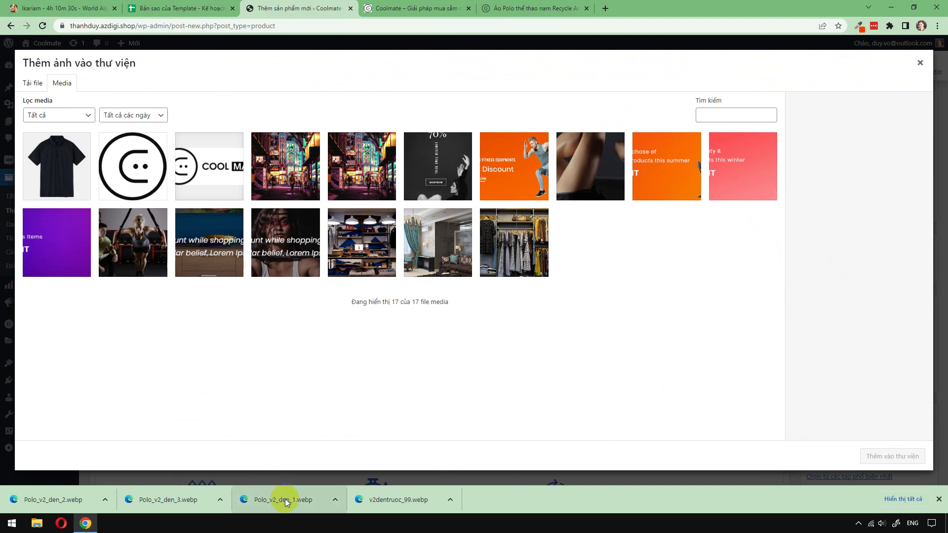
pyautogui.moveTo(44, 499); pyautogui.dragTo(193, 325)
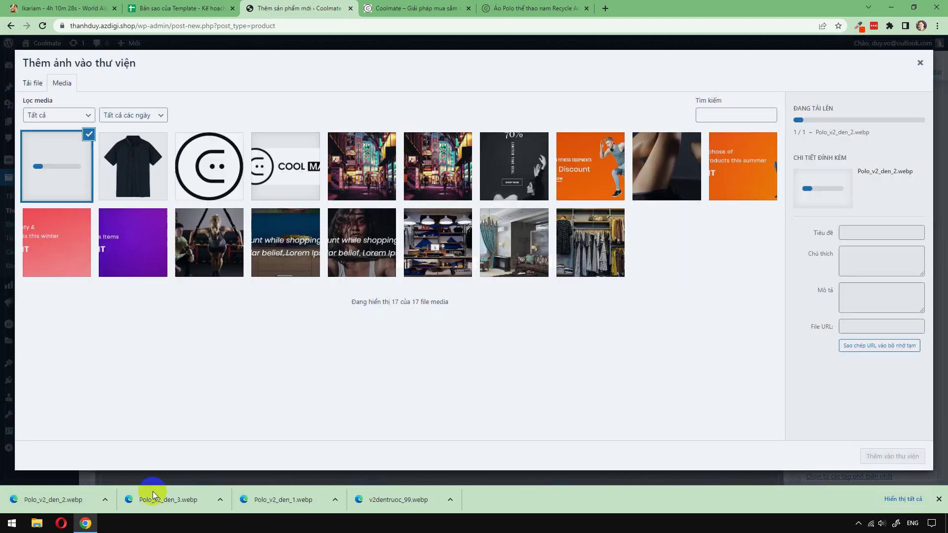
pyautogui.moveTo(158, 499); pyautogui.dragTo(245, 340)
pyautogui.moveTo(266, 500); pyautogui.dragTo(331, 332)
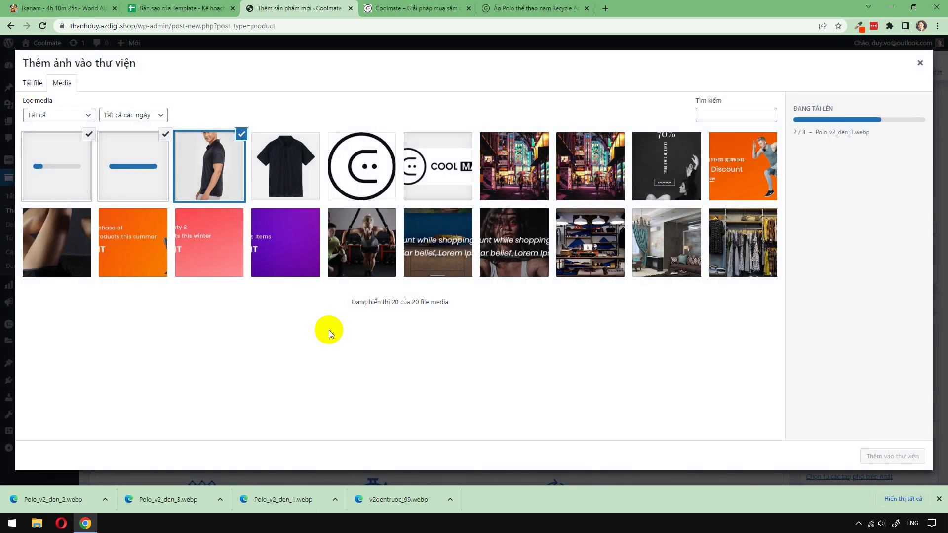
# - Add v2dentruoc_99.webp, Polo_v2_den_3.webp and Polo_v2_den_2.webp to the product gallery, in that order, leaving out the front-view model photo
pyautogui.click(220, 164)
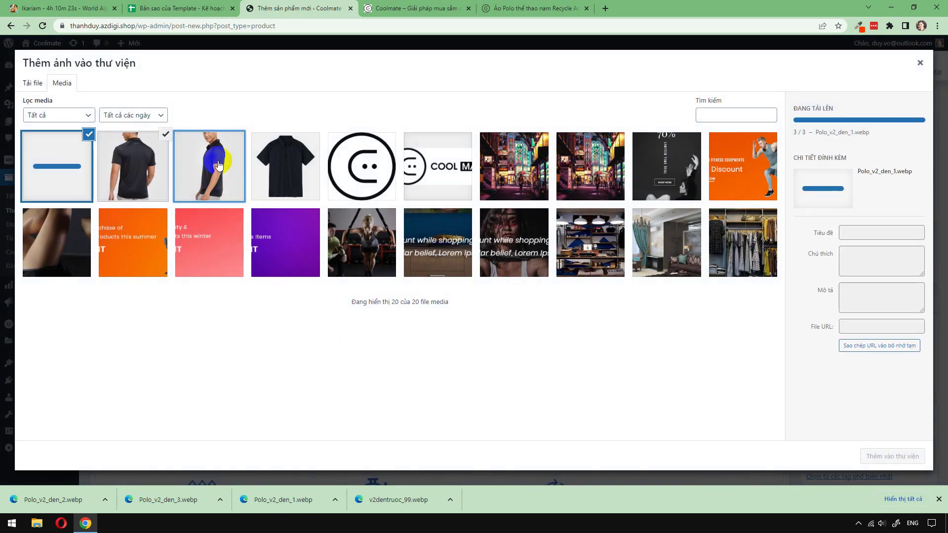
pyautogui.click(277, 165)
pyautogui.click(137, 169)
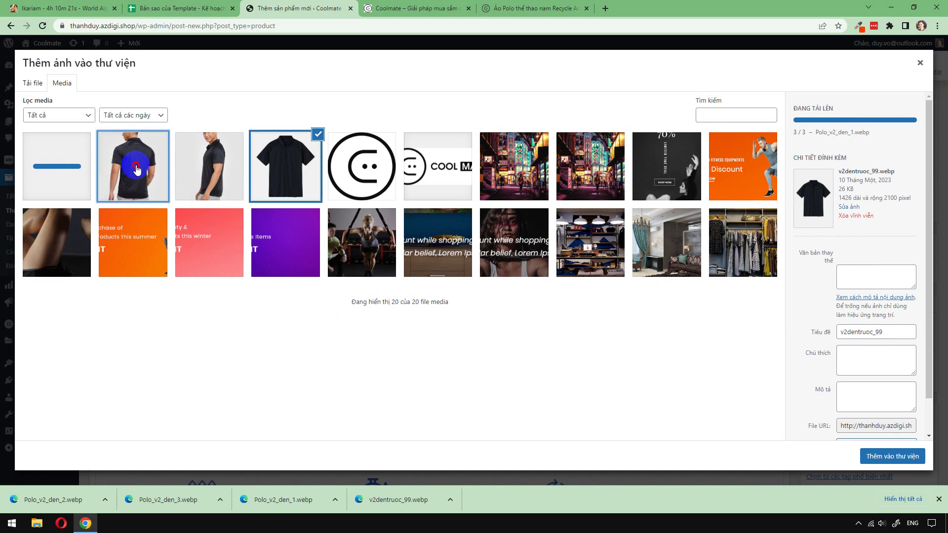
pyautogui.click(277, 155)
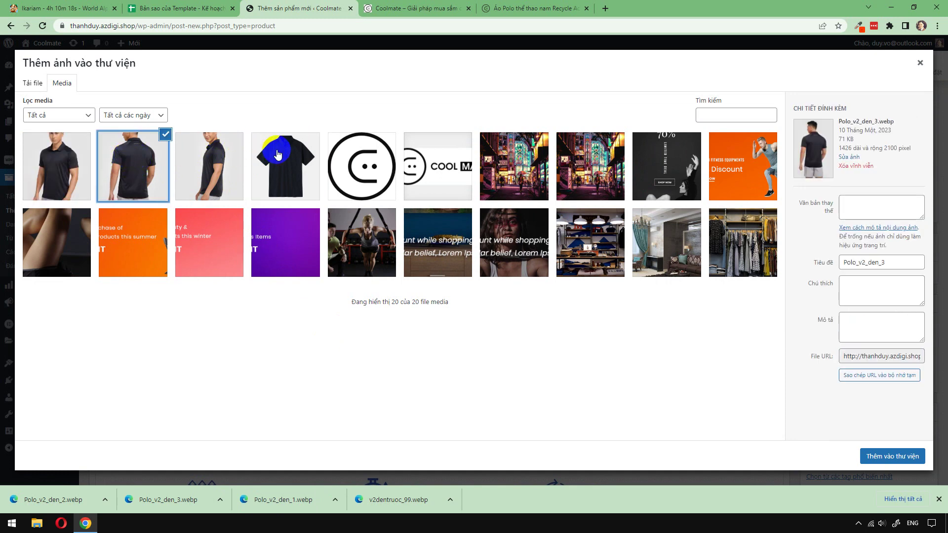
pyautogui.click(278, 155)
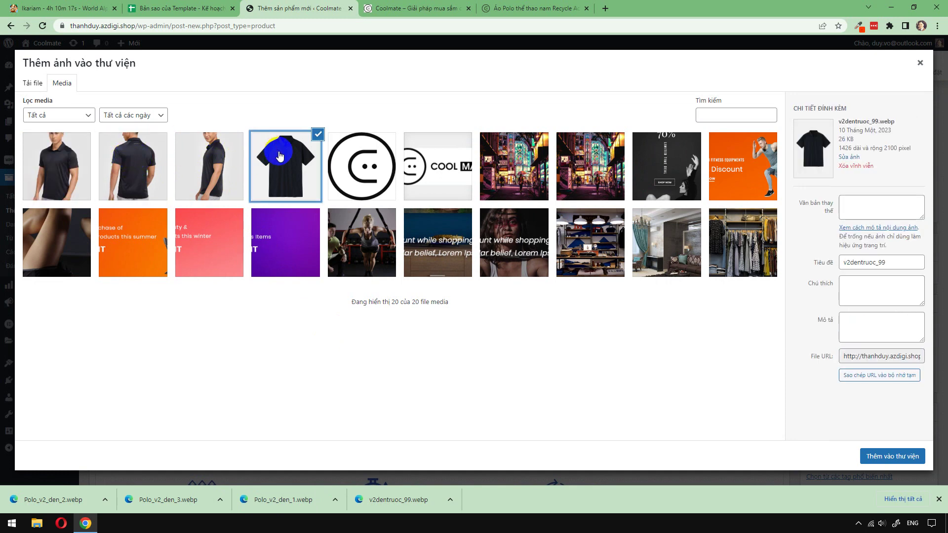
pyautogui.click(74, 151)
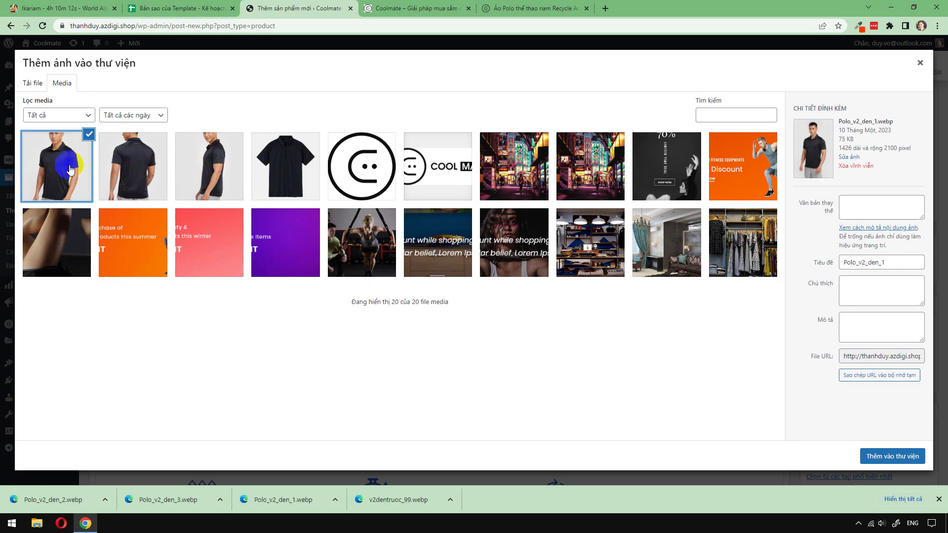
pyautogui.click(62, 170)
pyautogui.click(158, 167)
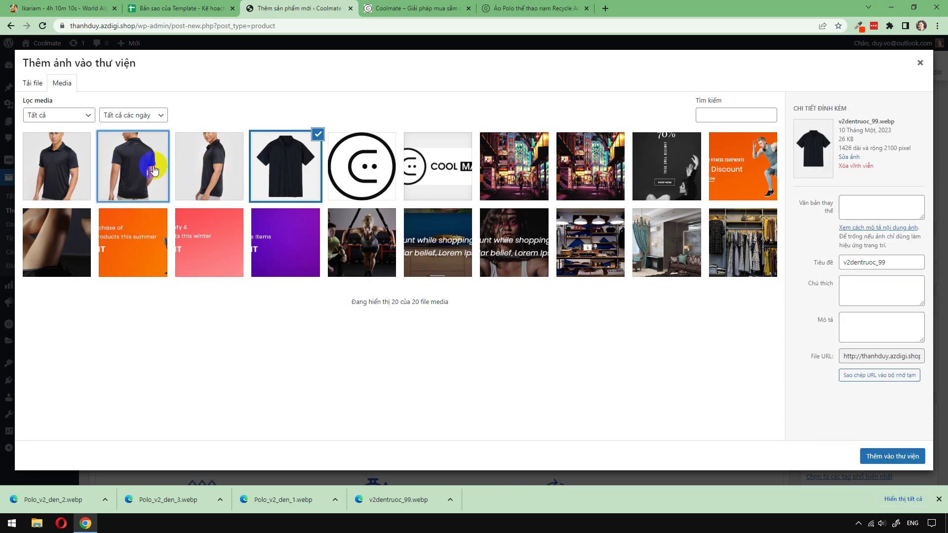
pyautogui.click(73, 170)
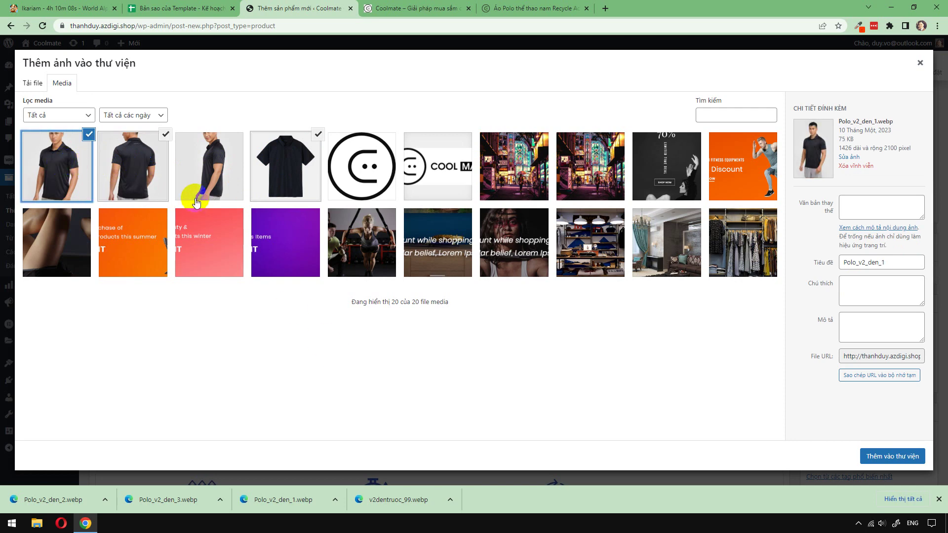
pyautogui.click(216, 163)
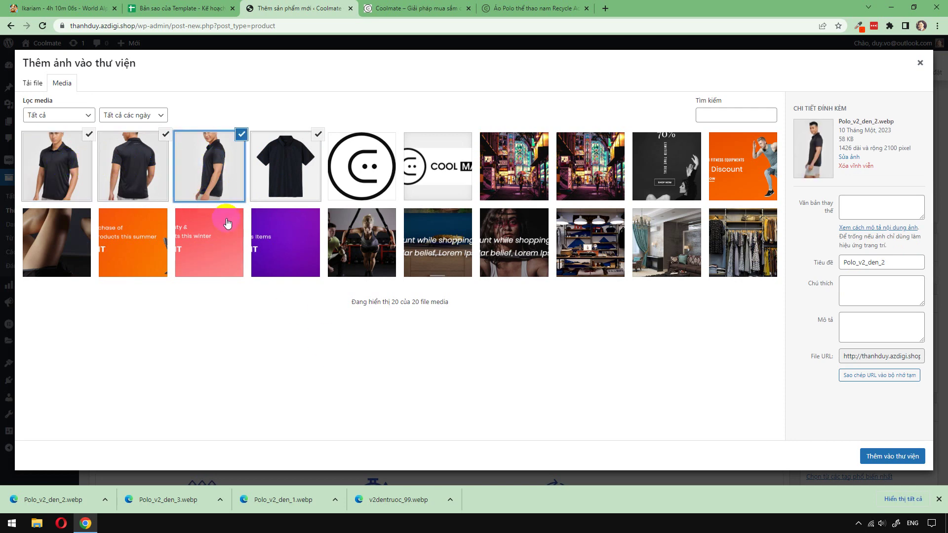
pyautogui.click(78, 168)
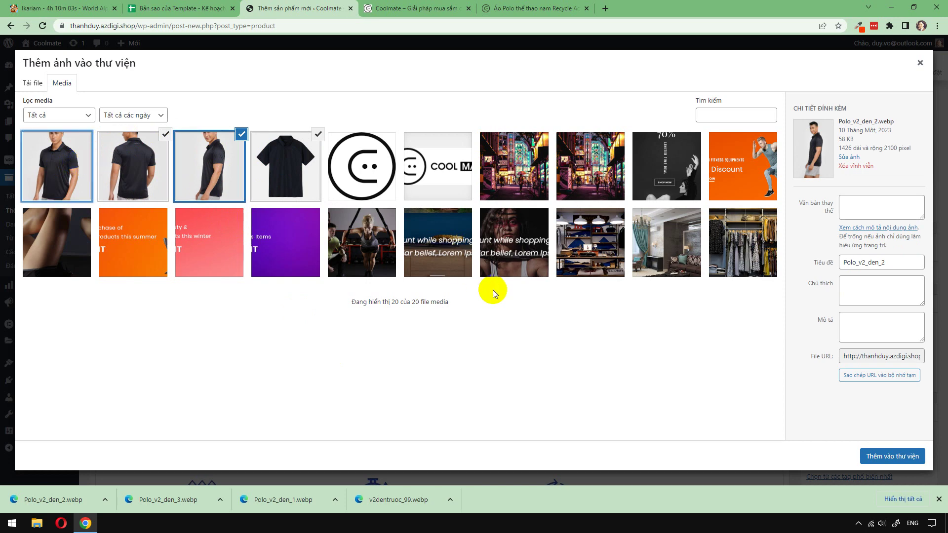
pyautogui.click(911, 456)
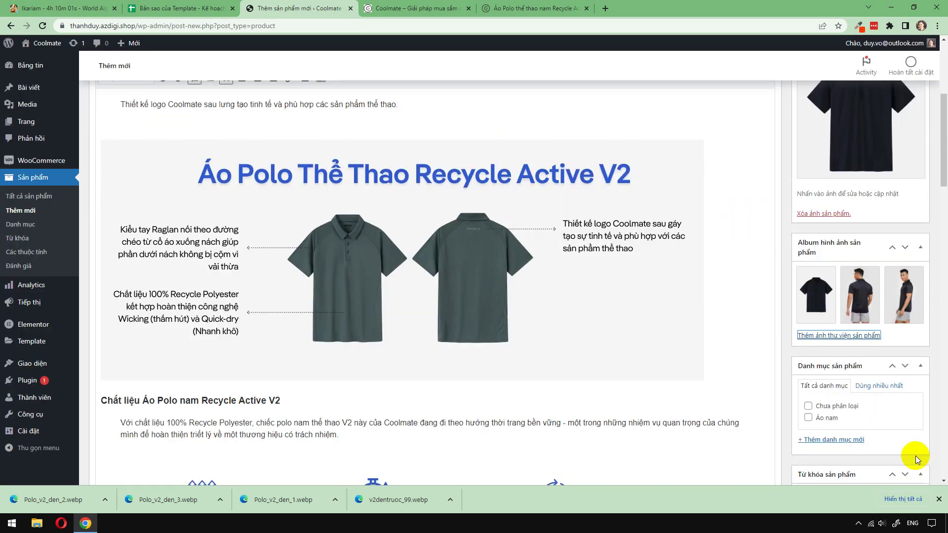
# - Replace the main product image with the front-view model photo Polo_v2_den_1.webp
pyautogui.scroll(2, 918, 454)
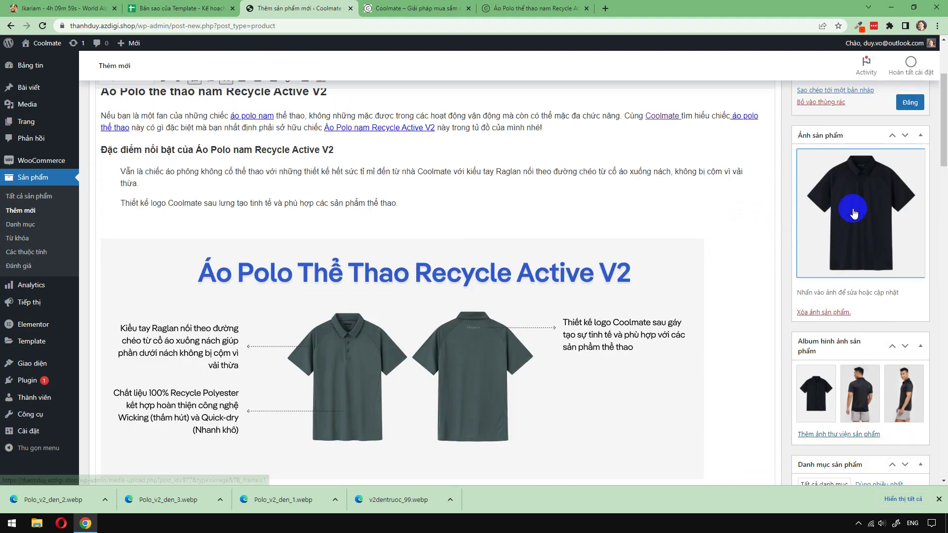
pyautogui.click(811, 215)
pyautogui.click(290, 153)
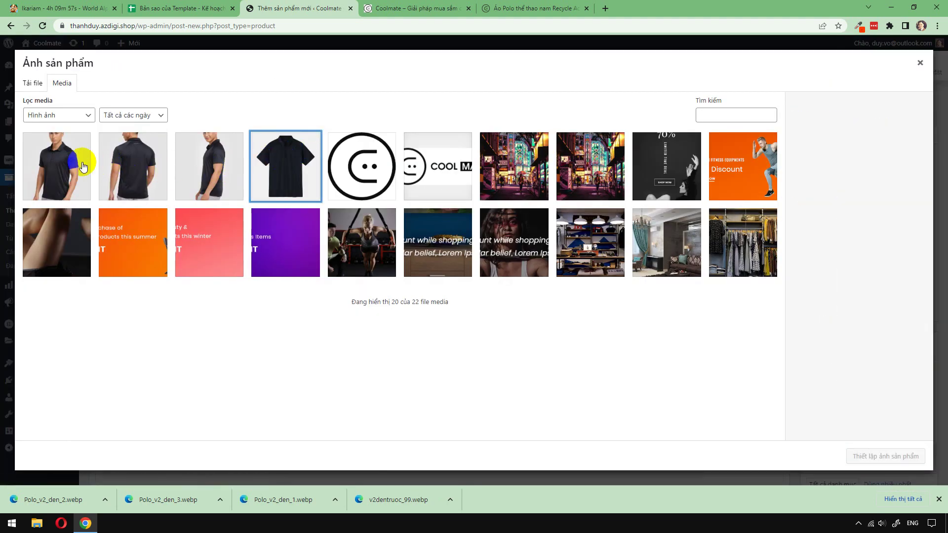
pyautogui.click(63, 163)
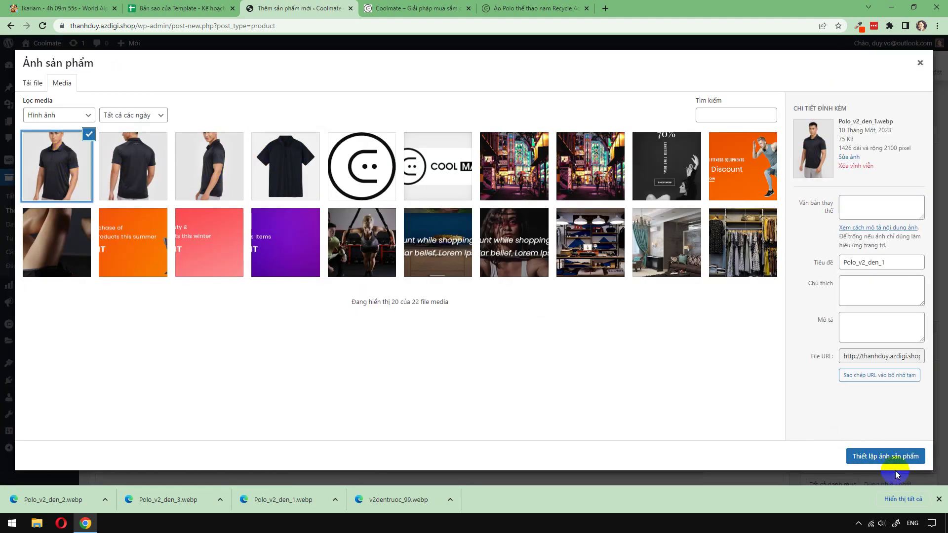
pyautogui.click(891, 456)
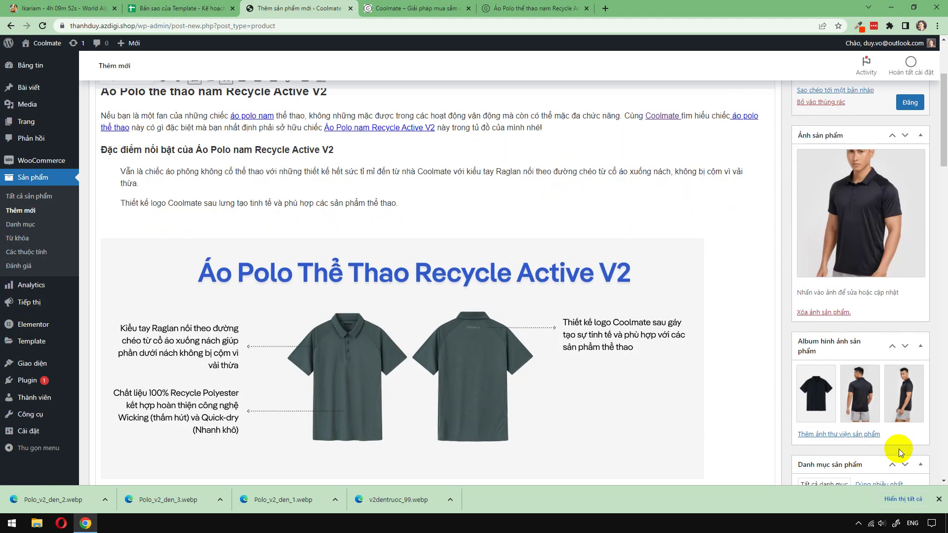
# - Assign the product to the Áo nam category and add the product tag Recycle Active V2, copied from the Coolmate product title
pyautogui.scroll(-4, 898, 448)
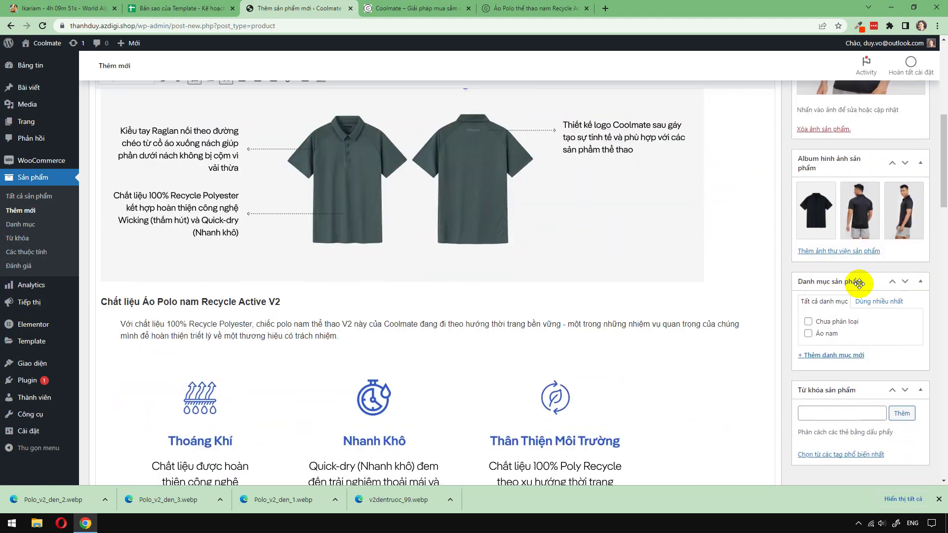
pyautogui.click(808, 333)
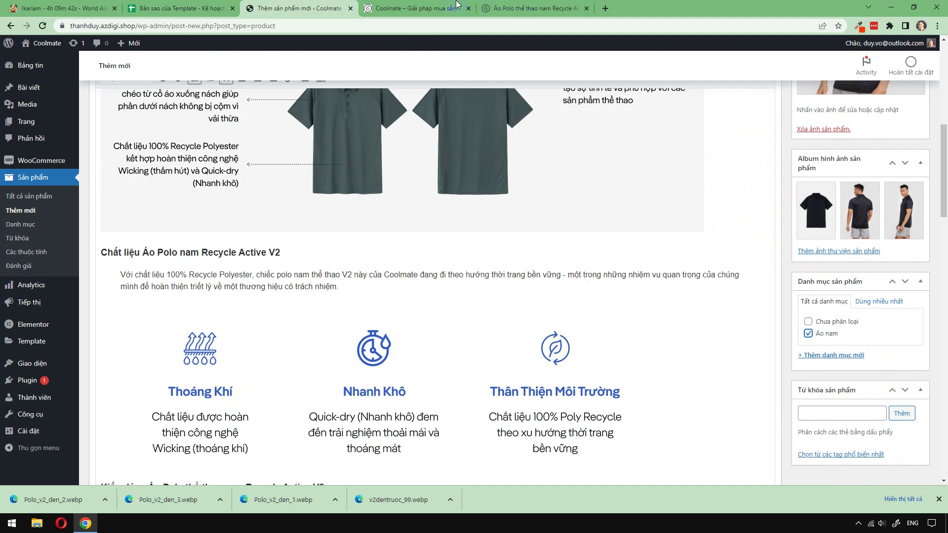
pyautogui.click(514, 8)
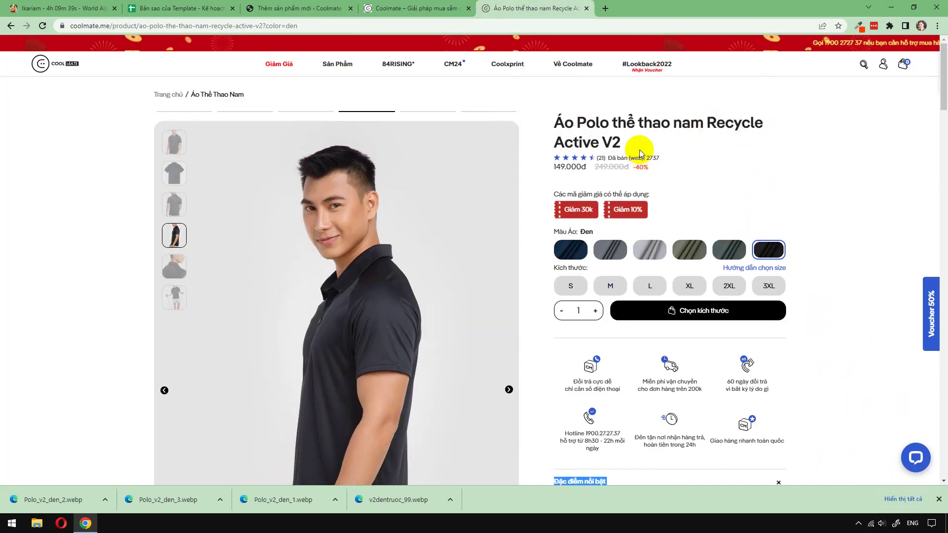
pyautogui.moveTo(639, 153); pyautogui.dragTo(707, 121)
pyautogui.click(346, 8)
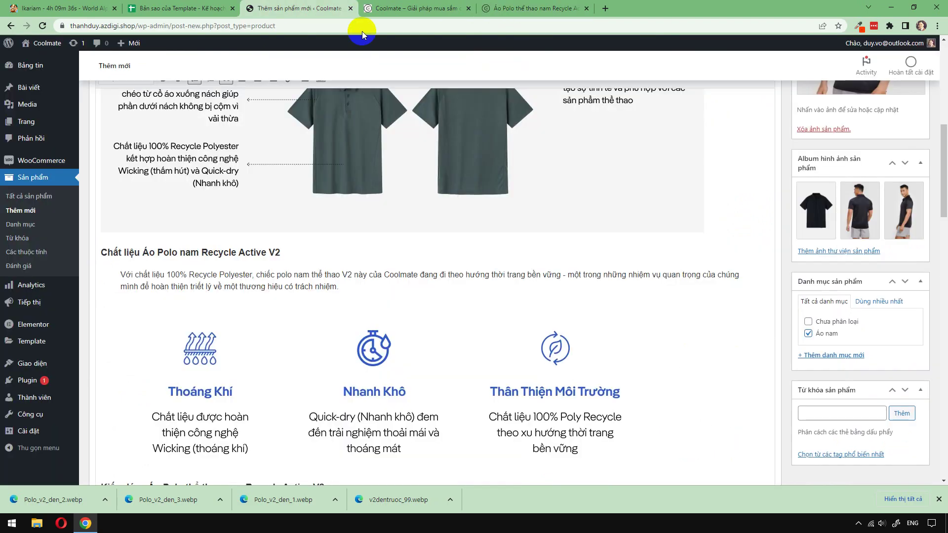
pyautogui.press('Return')
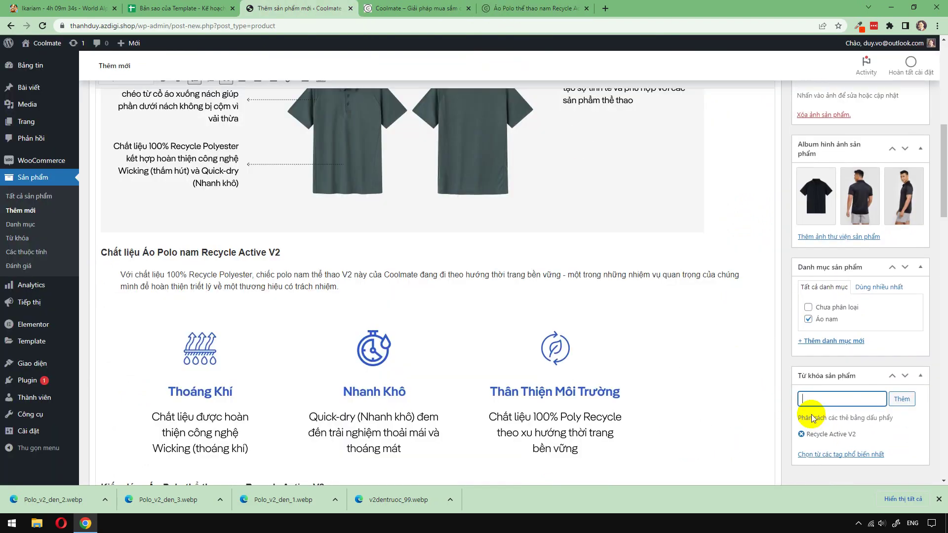
# - Publish the Áo Polo thể thao nam Recycle Active V2 product
pyautogui.scroll(8, 940, 393)
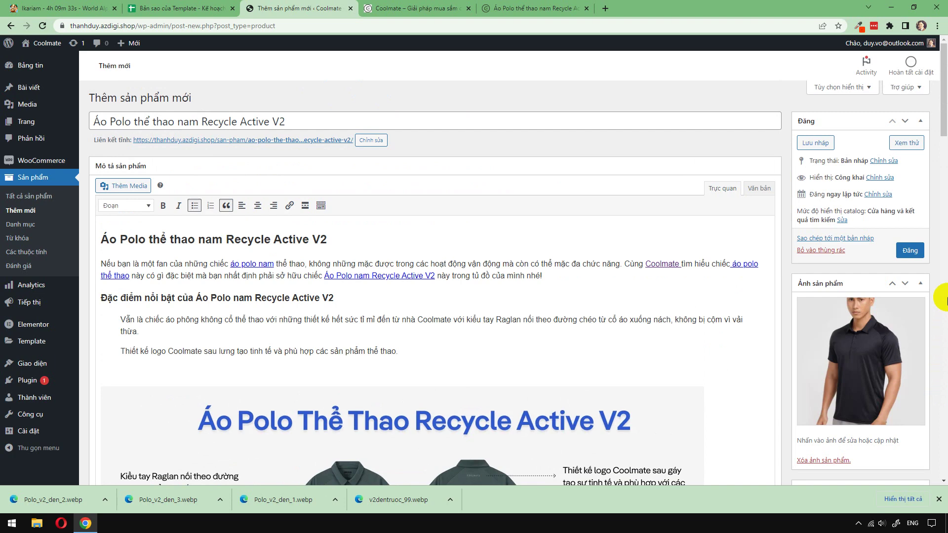
pyautogui.click(914, 250)
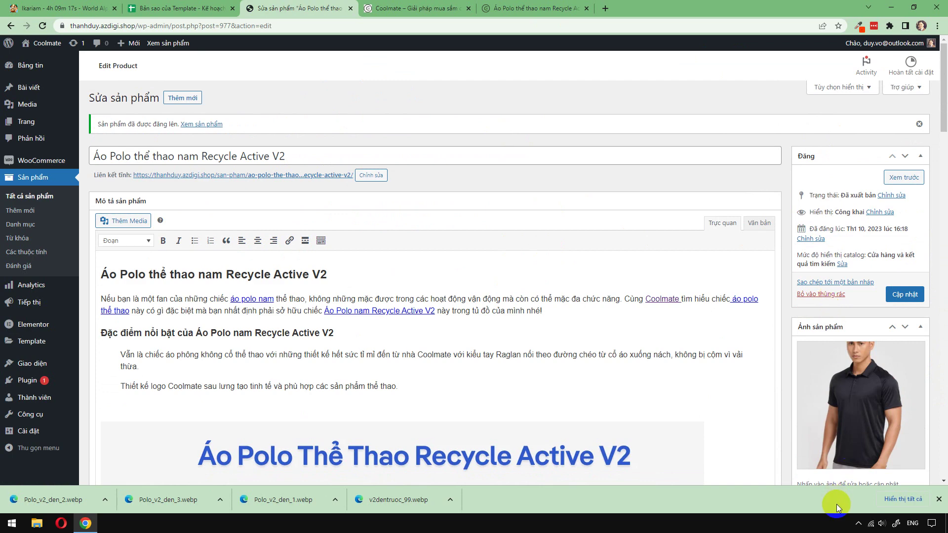
pyautogui.click(857, 526)
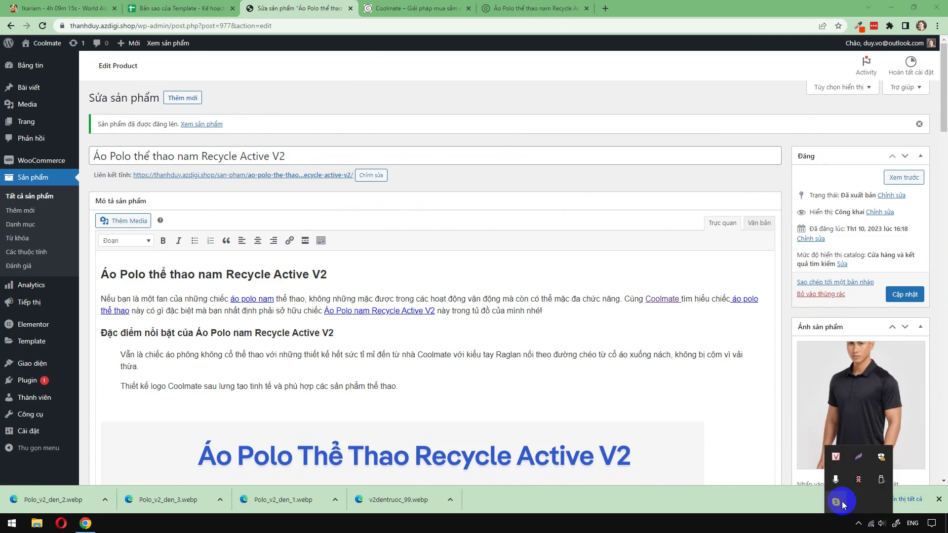